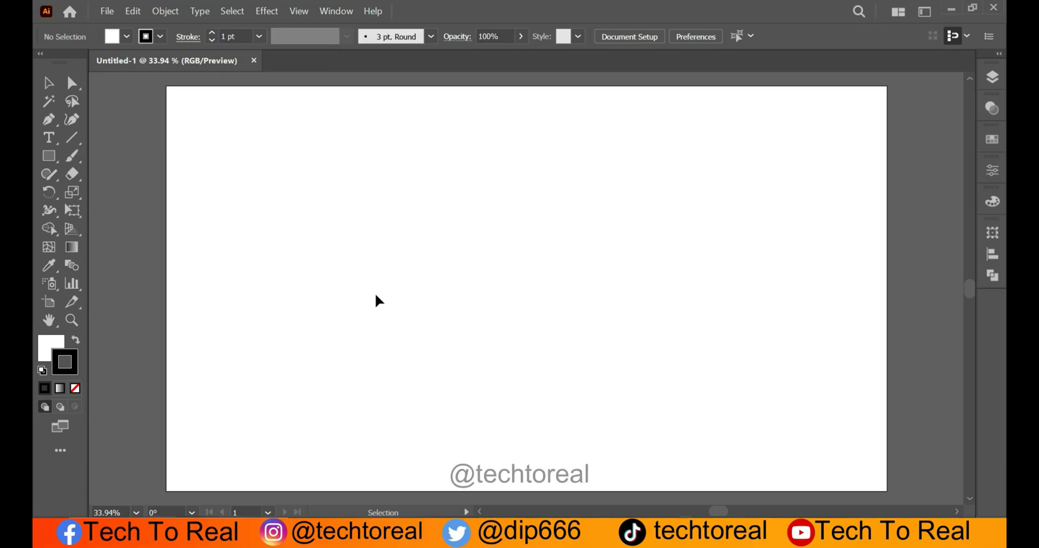
Step: Draw a large circle with the Ellipse tool, using no fill and a black 1 pt stroke
click(48, 152)
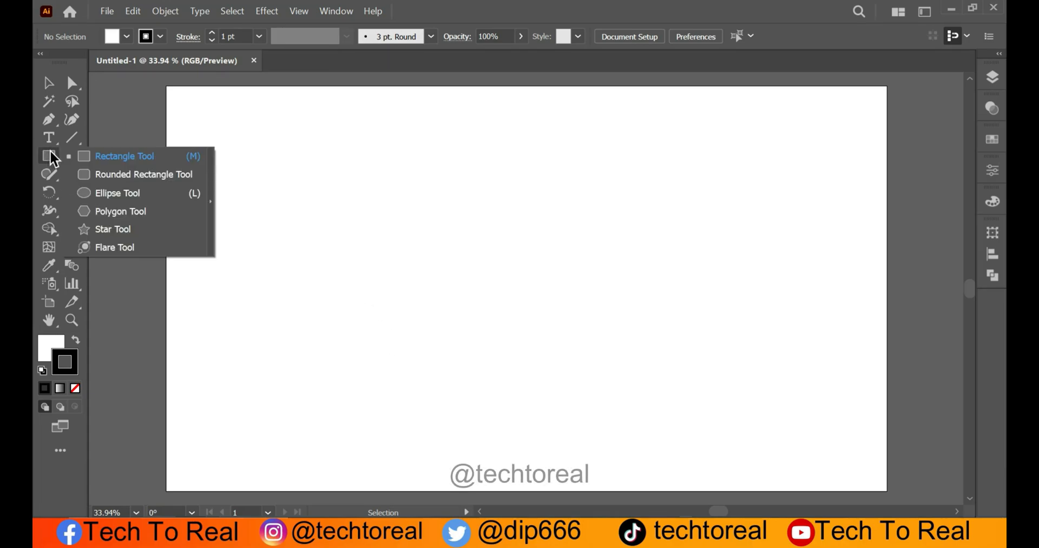
click(110, 185)
click(126, 36)
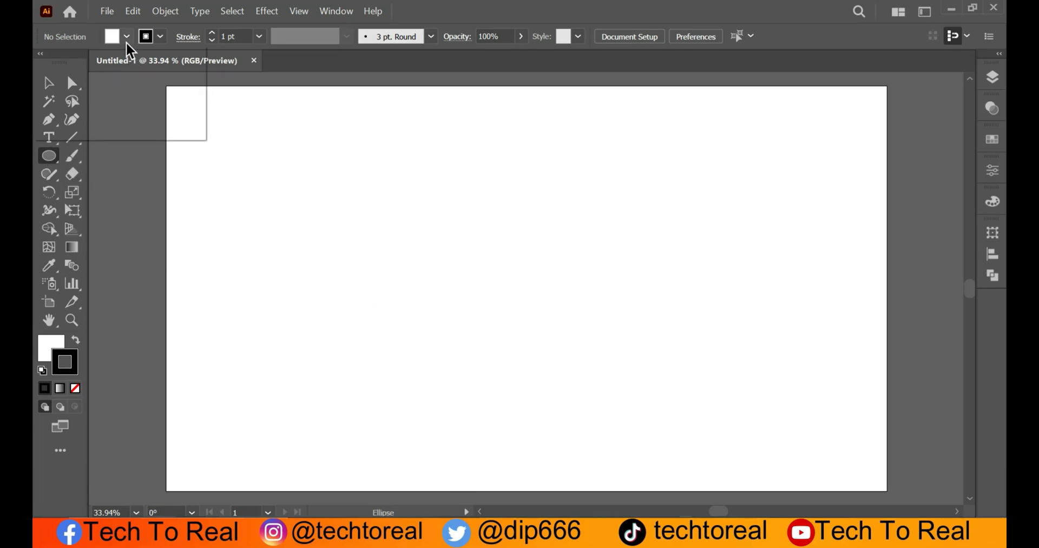
click(42, 65)
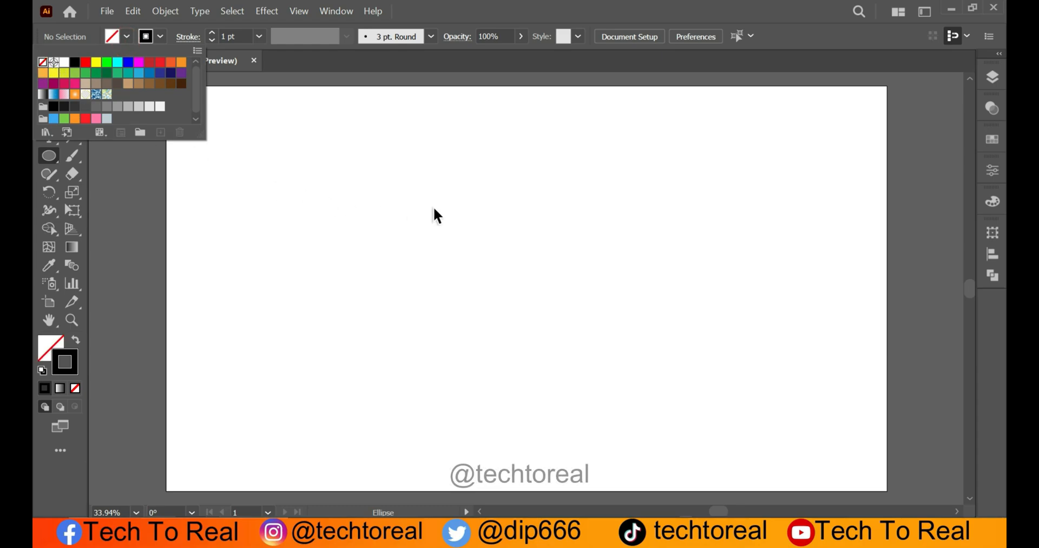
click(495, 206)
mouse_move(465, 239)
mouse_down()
mouse_move(531, 266)
mouse_move(589, 334)
mouse_move(701, 385)
mouse_up()
Step: Move the circle to the middle of the artboard and enlarge it slightly about its centre
click(47, 86)
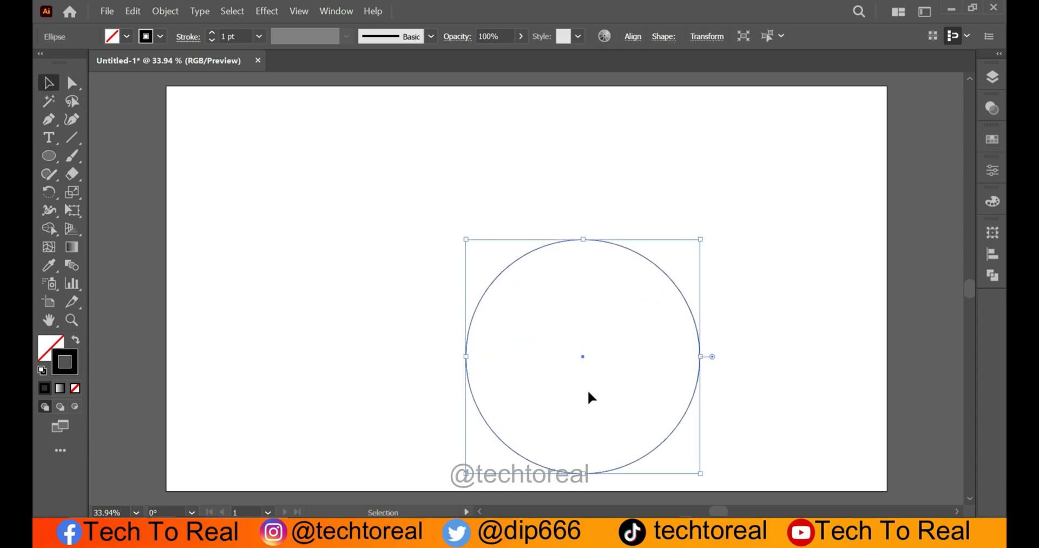
drag(585, 355, 526, 290)
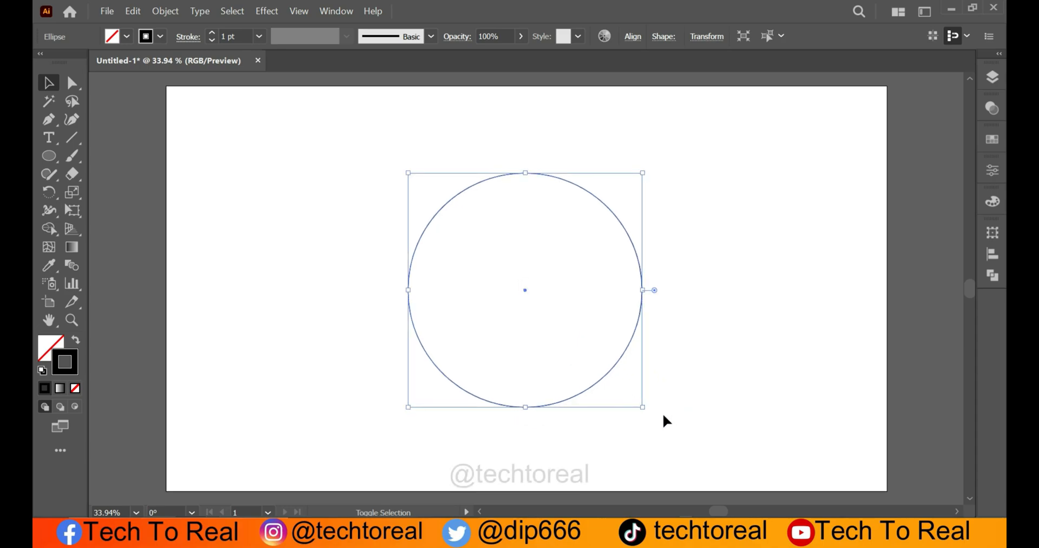
drag(646, 408, 663, 437)
click(716, 355)
Step: Copy the circle, paste it in front, and scale the copy about its centre to roughly one third of the diameter
drag(674, 219, 378, 291)
click(133, 11)
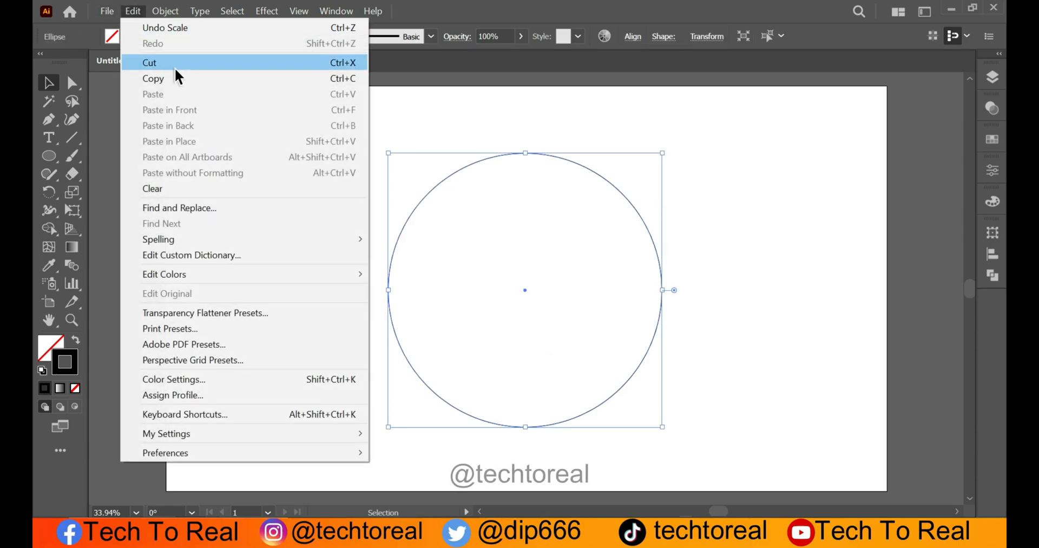
click(175, 72)
click(134, 12)
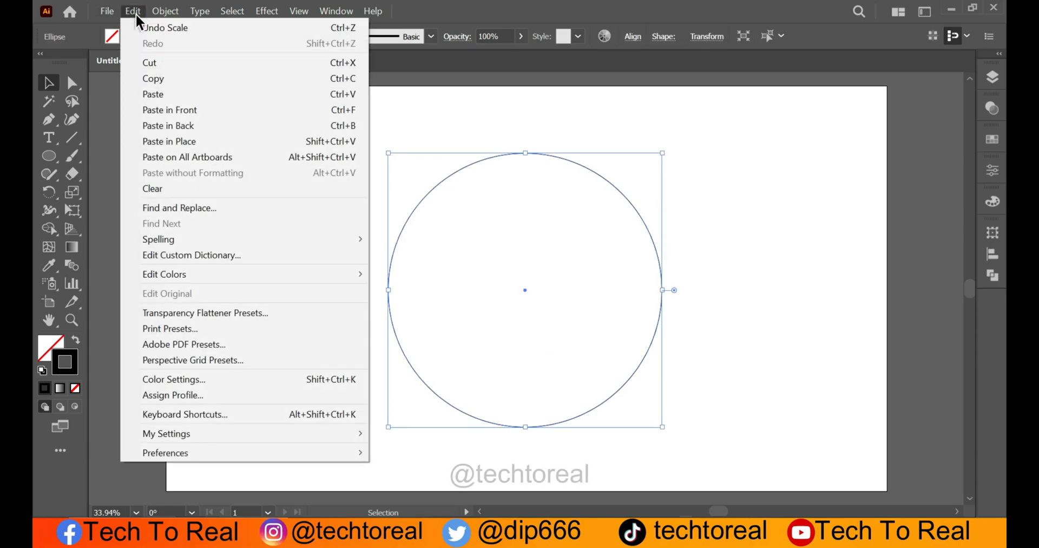
click(203, 110)
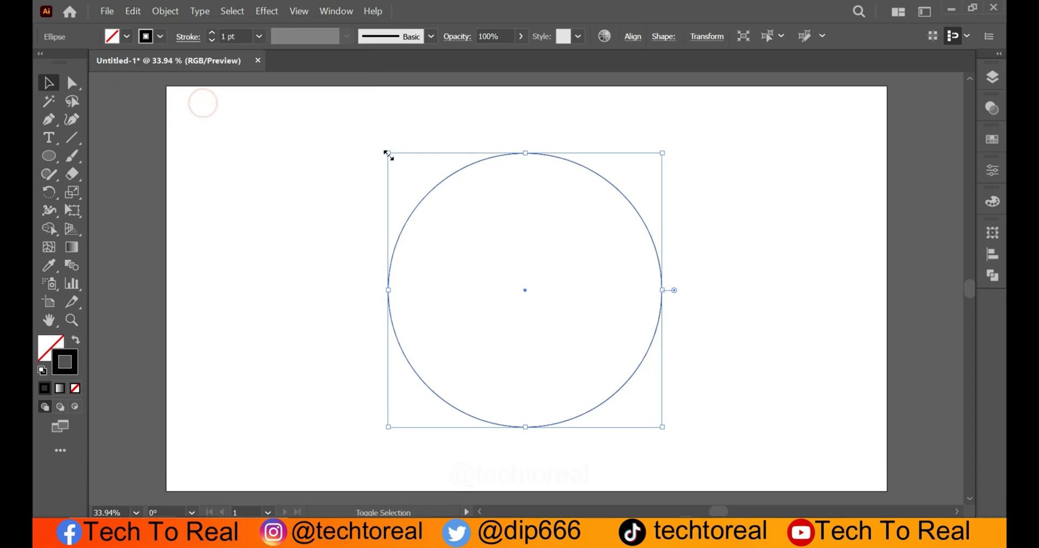
drag(387, 153, 505, 285)
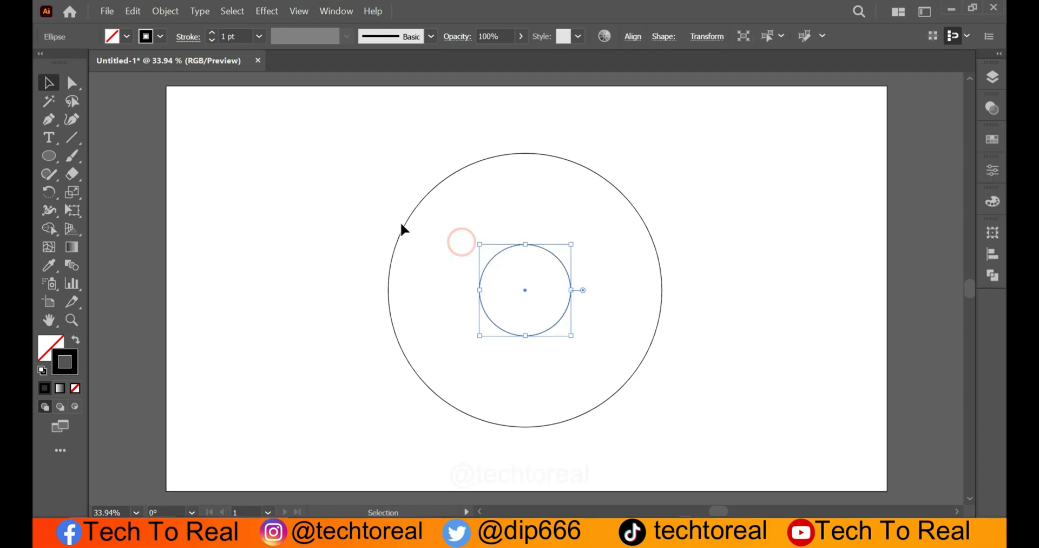
Step: Copy the small inner circle, paste it in front, and enlarge the copy slightly to form a thin concentric ring
click(132, 11)
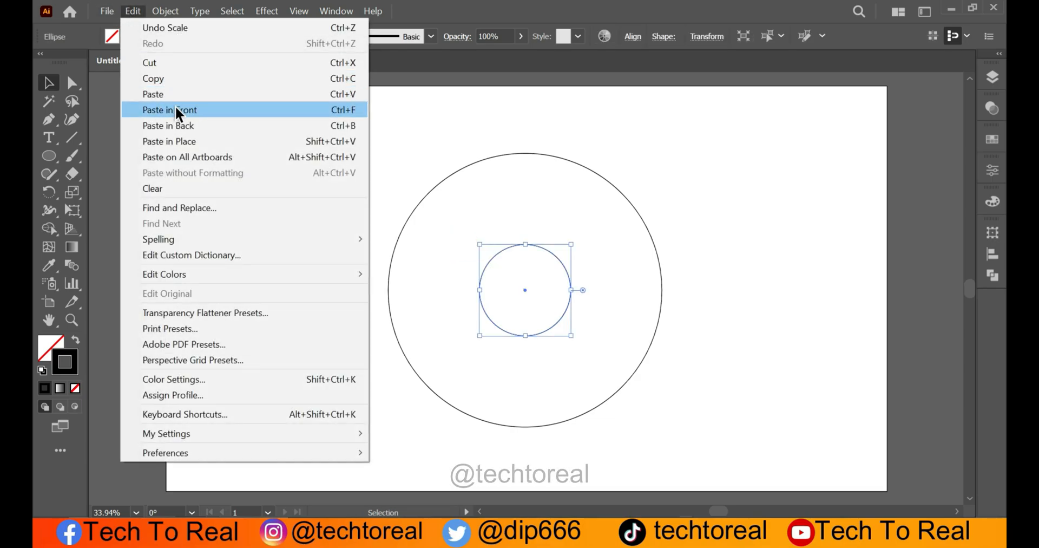
click(177, 80)
click(131, 13)
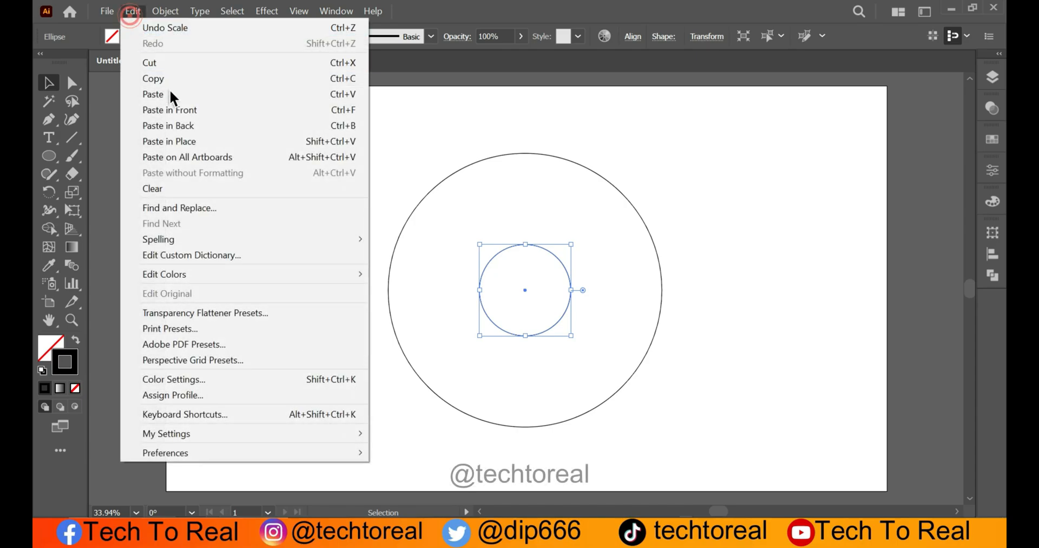
click(183, 110)
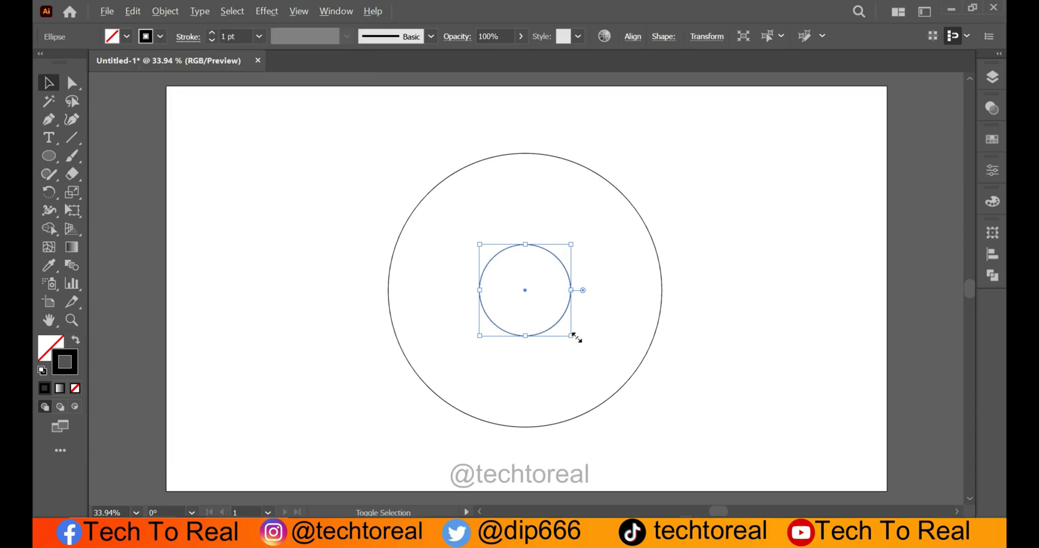
drag(572, 335, 578, 345)
click(720, 333)
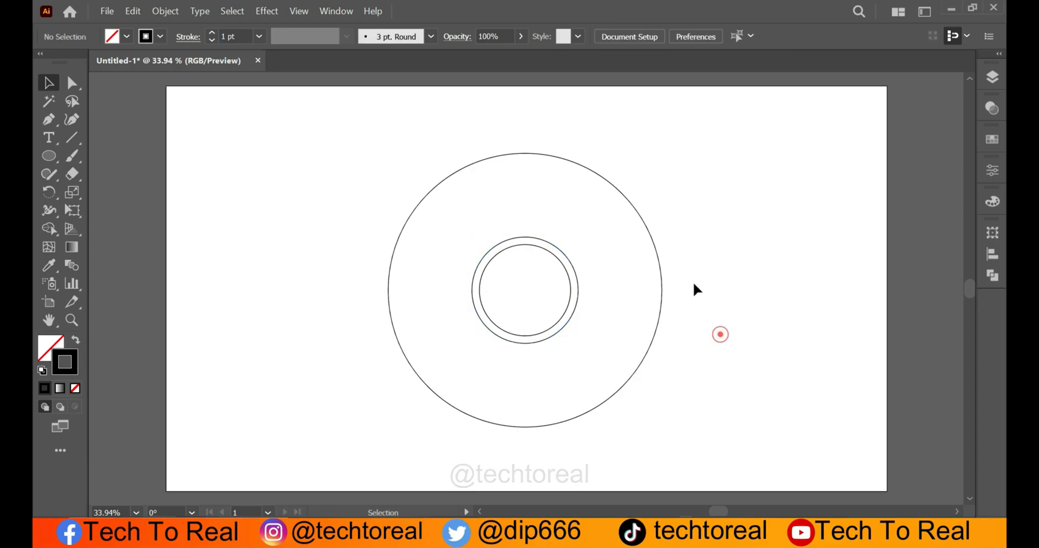
Step: Shrink the outermost circle slightly about its centre
shift+click(659, 324)
drag(662, 430, 657, 426)
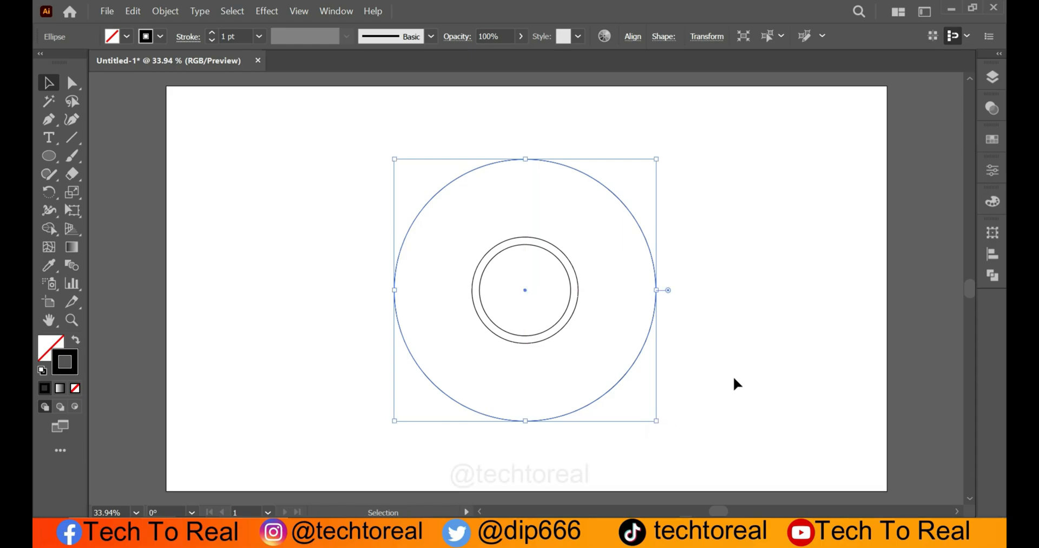
click(734, 378)
click(386, 198)
Step: Draw a straight horizontal line from the top point of the middle circle to the right, past the outer circle
click(63, 135)
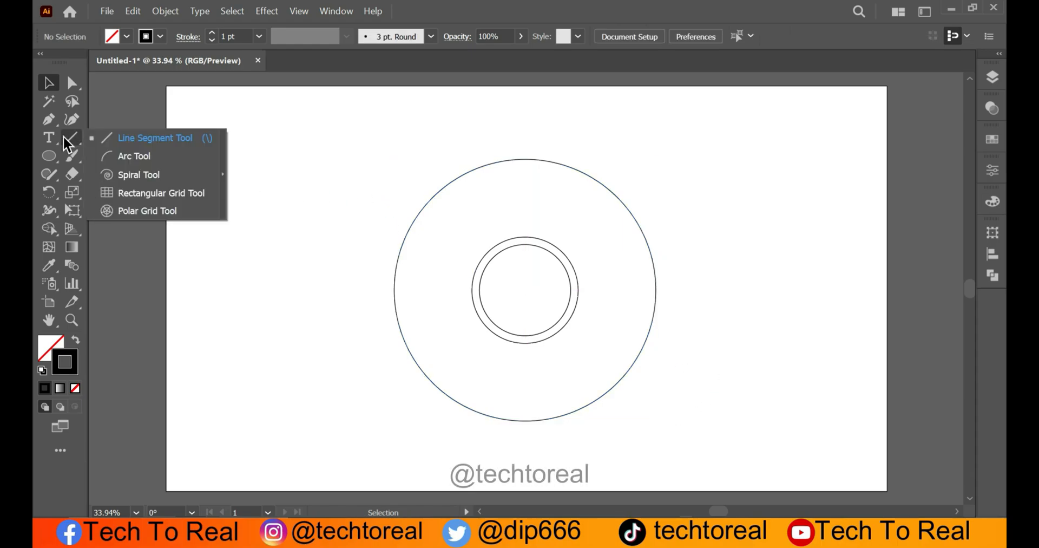
click(198, 136)
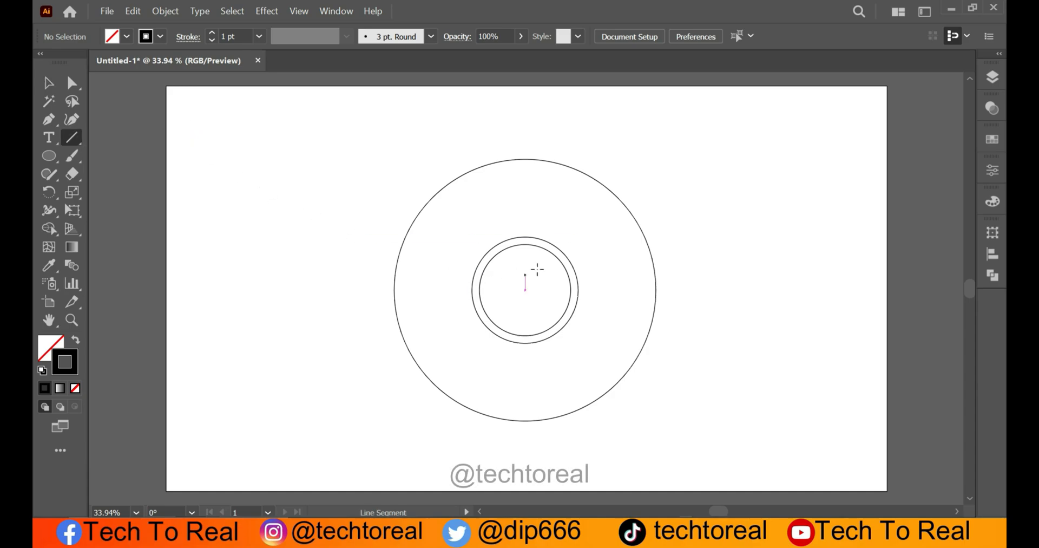
scroll(546, 227, up, 1)
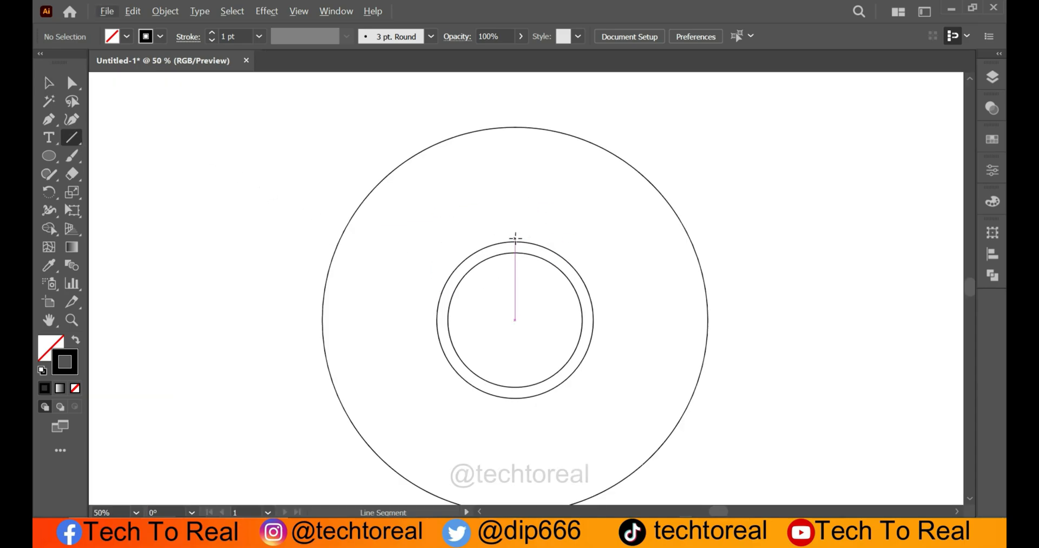
drag(515, 241, 884, 240)
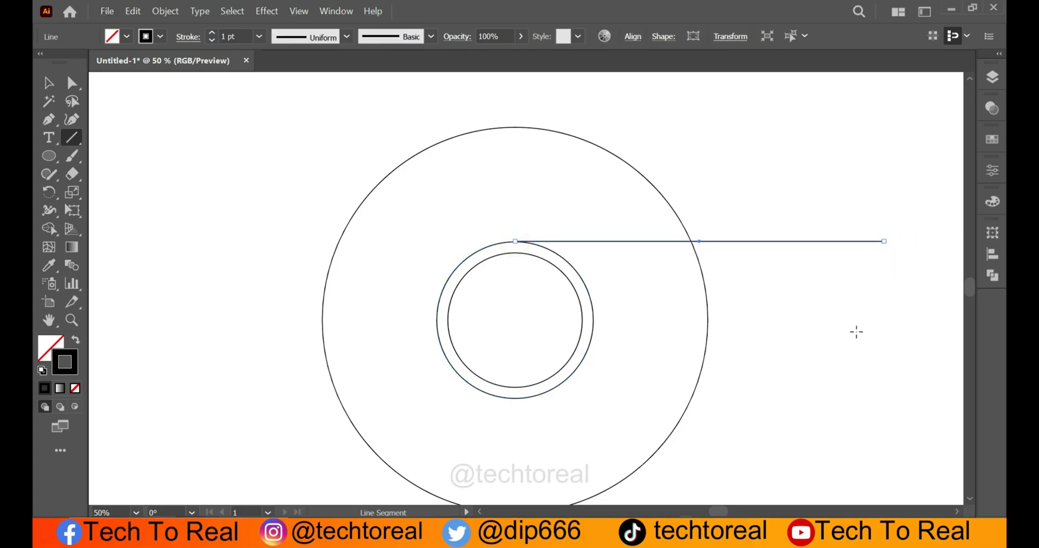
click(46, 84)
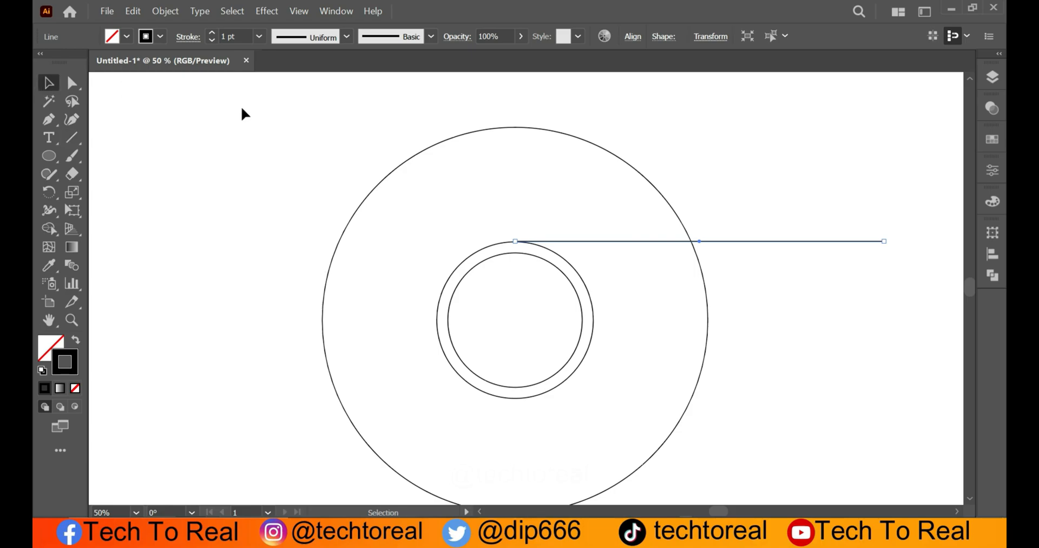
click(242, 105)
Step: Move the horizontal line down slightly so its stroke overlaps the middle circle's stroke exactly at its top point
scroll(323, 222, down, 1)
scroll(411, 233, up, 2)
scroll(567, 232, up, 7)
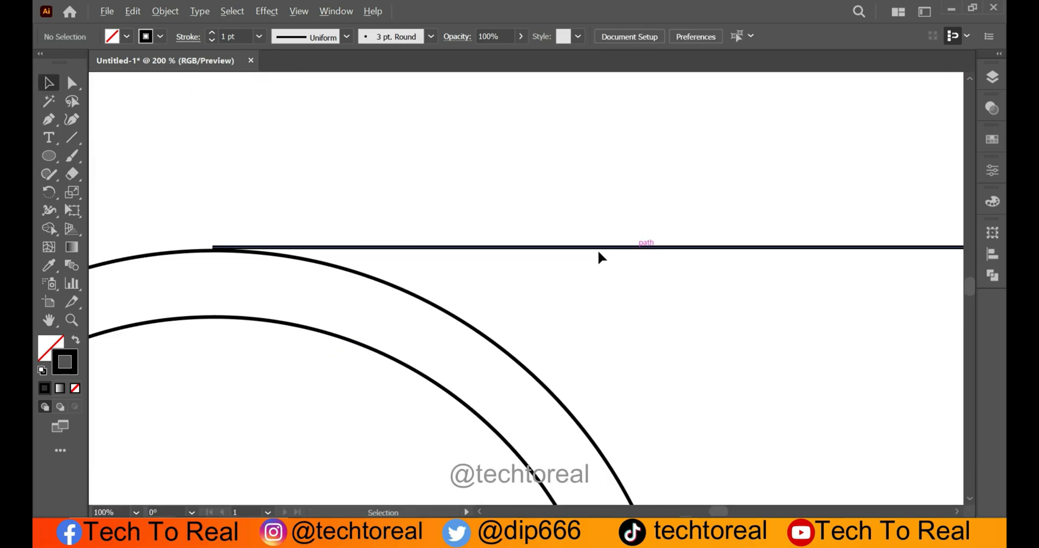
scroll(428, 246, up, 5)
click(505, 238)
click(506, 235)
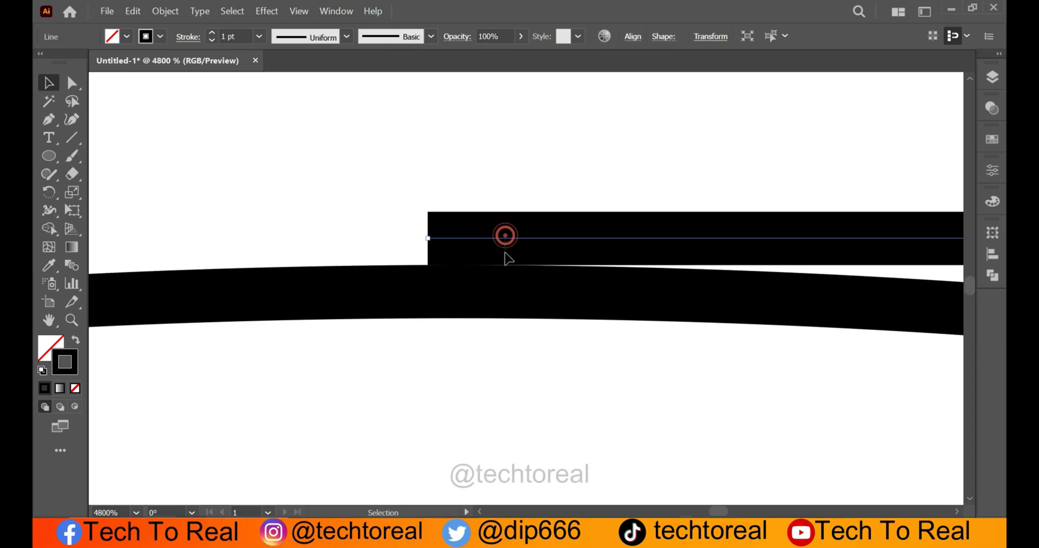
click(505, 239)
mouse_move(551, 238)
mouse_down()
mouse_move(543, 264)
mouse_move(513, 263)
mouse_move(510, 282)
mouse_up()
alt+scroll(510, 281, down, 15)
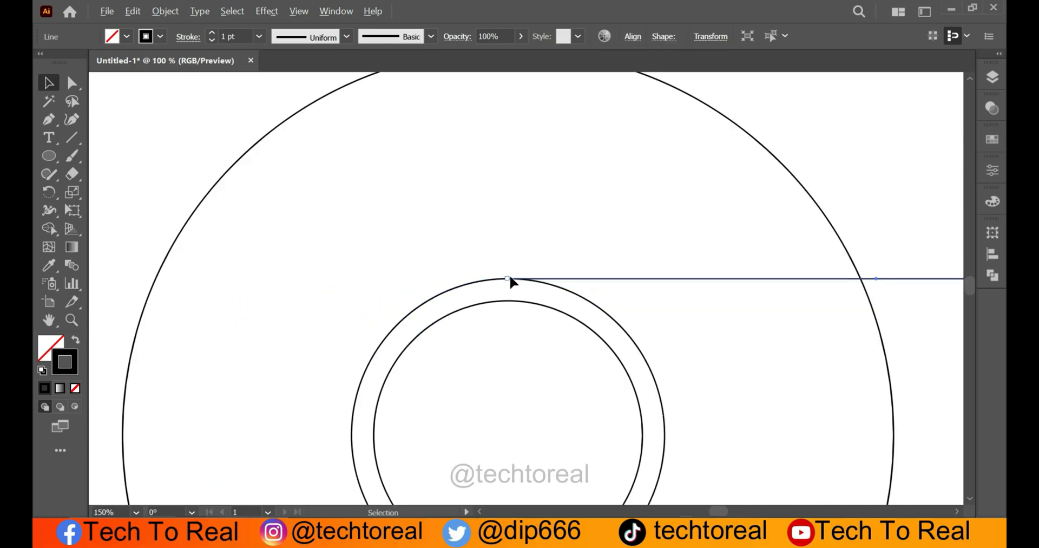
alt+scroll(511, 277, up, 2)
scroll(511, 277, down, 5)
alt+scroll(510, 277, down, 1)
click(872, 332)
key(space)
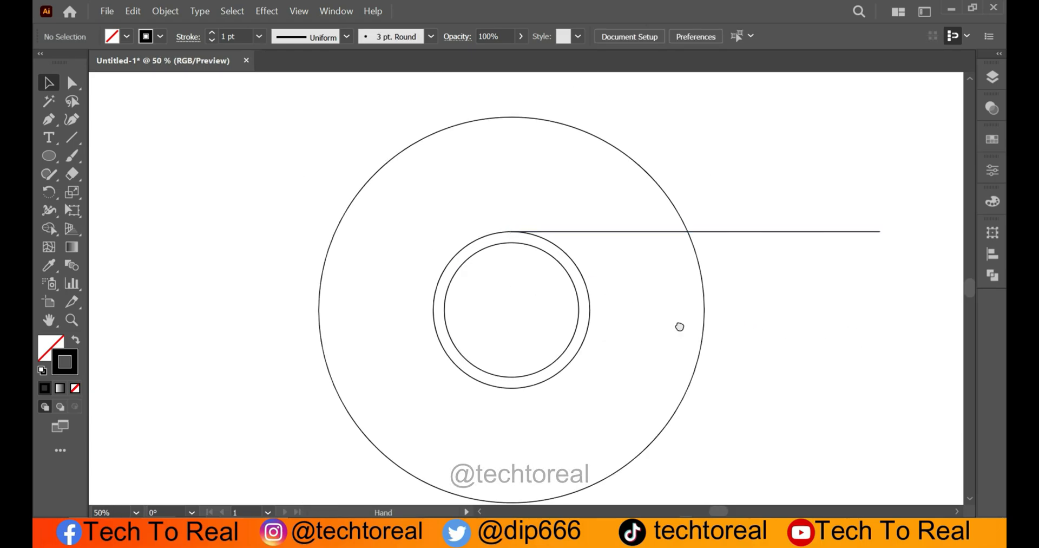
drag(680, 325, 680, 315)
Step: Create a copy of the horizontal line rotated by 360/3 degrees around the circles' common centre
drag(795, 291, 795, 299)
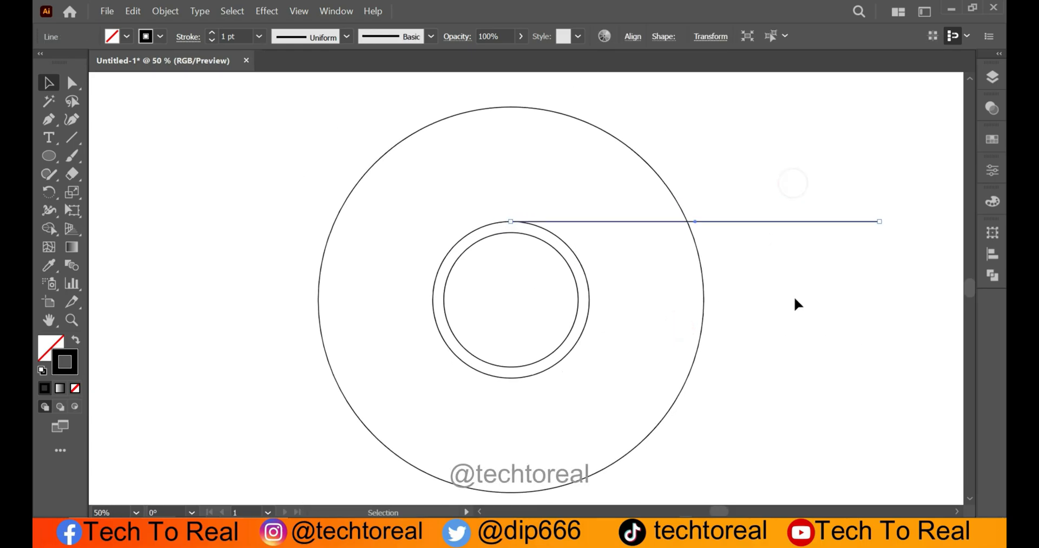
click(46, 156)
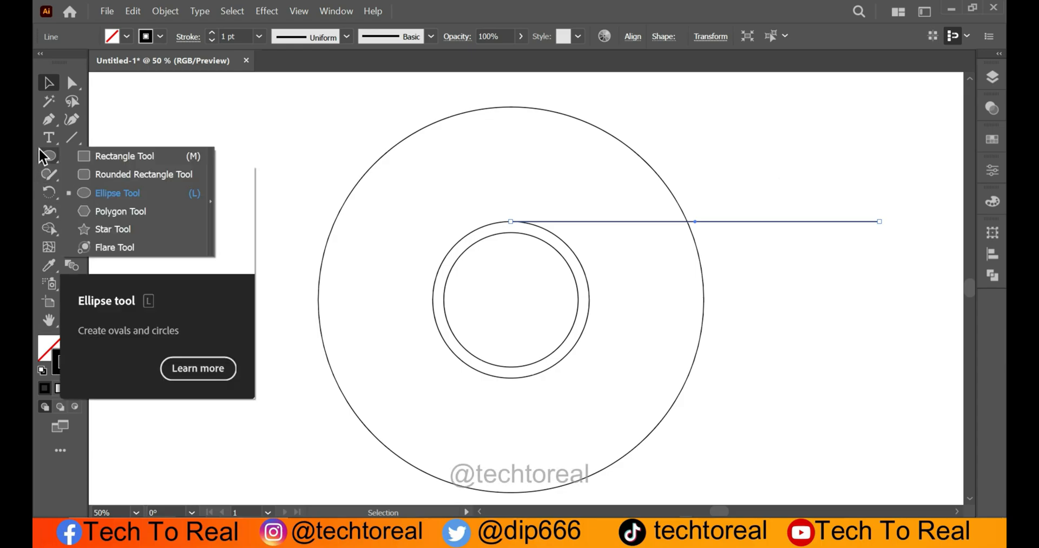
click(57, 190)
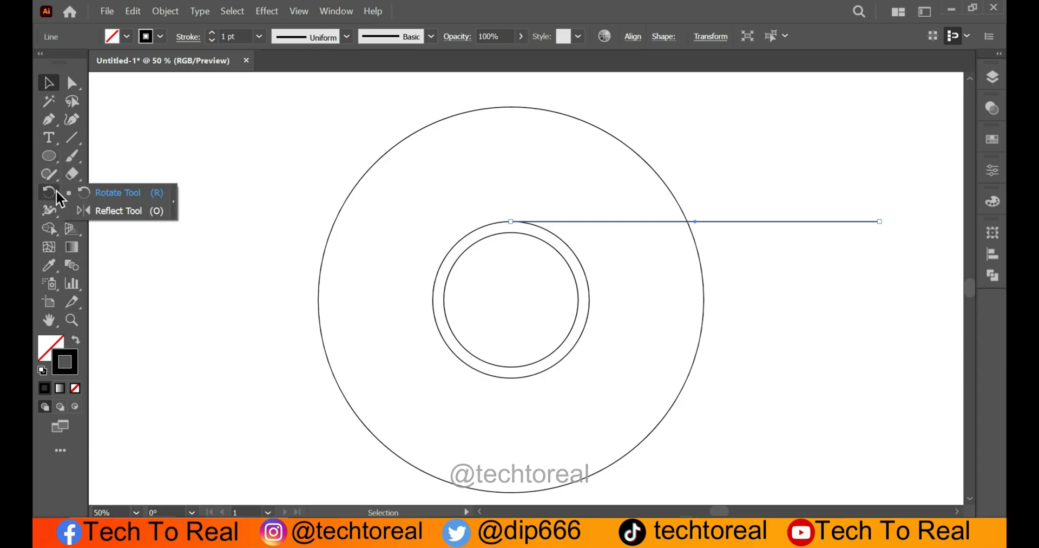
click(89, 190)
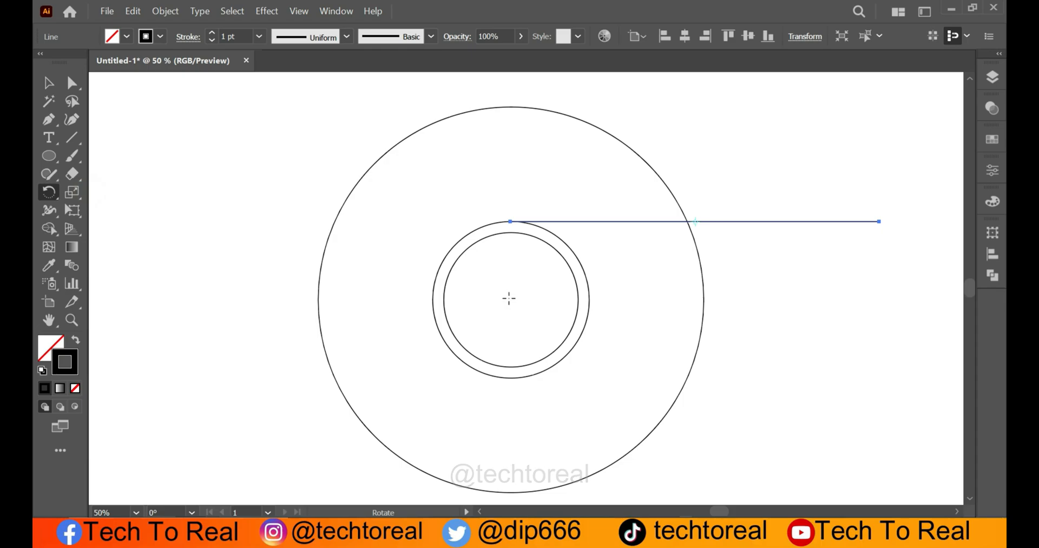
alt+click(511, 300)
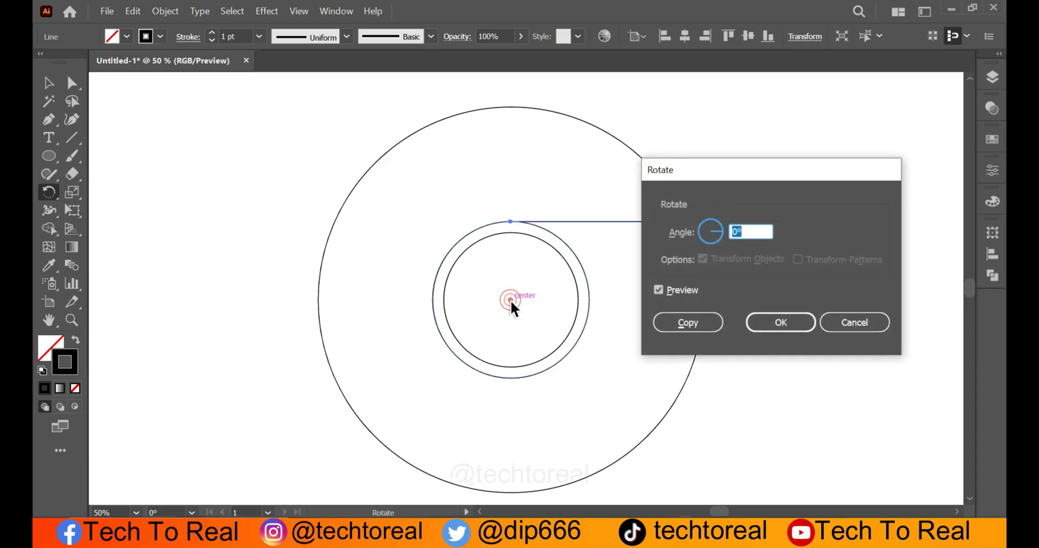
drag(746, 176, 274, 179)
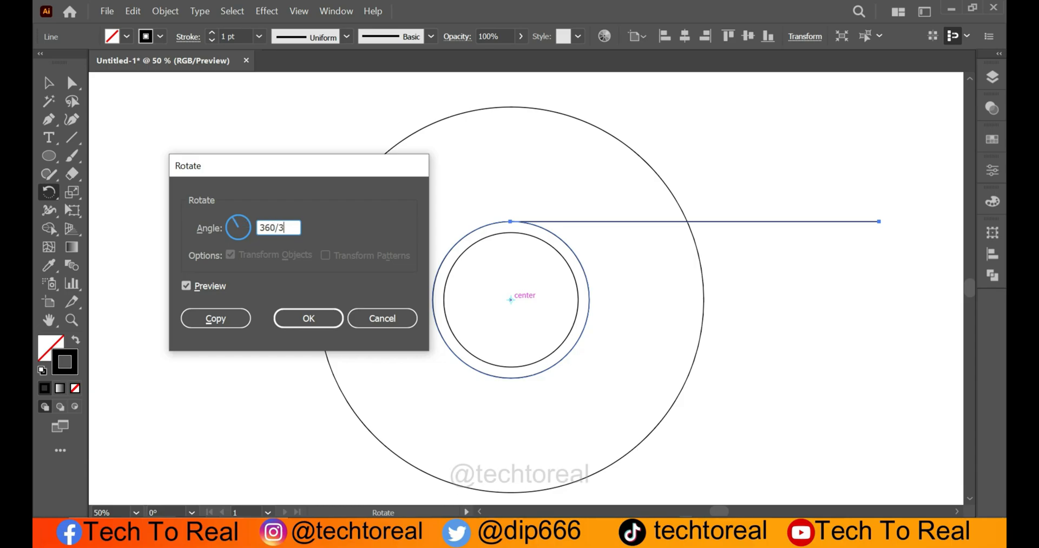
double_click(290, 227)
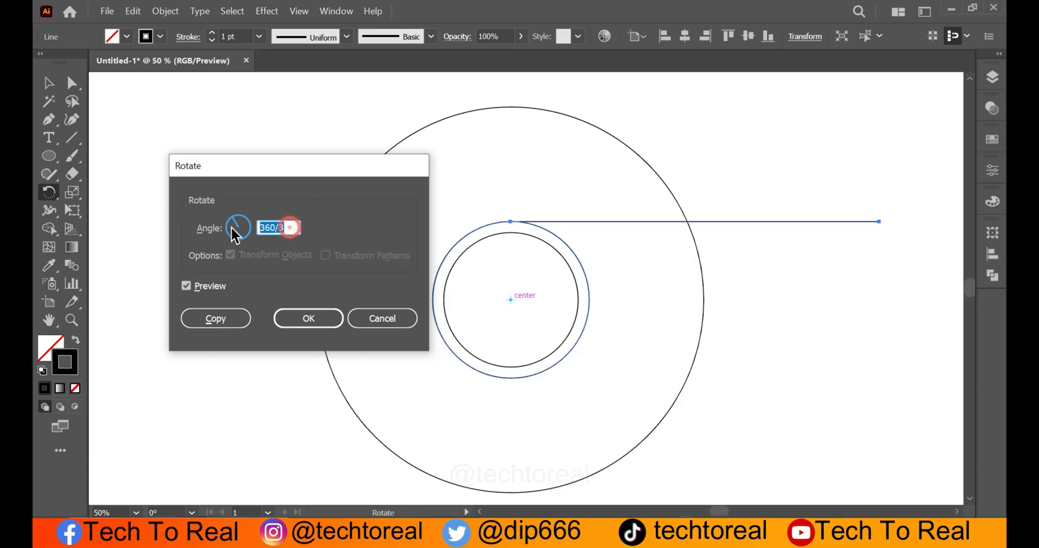
click(221, 317)
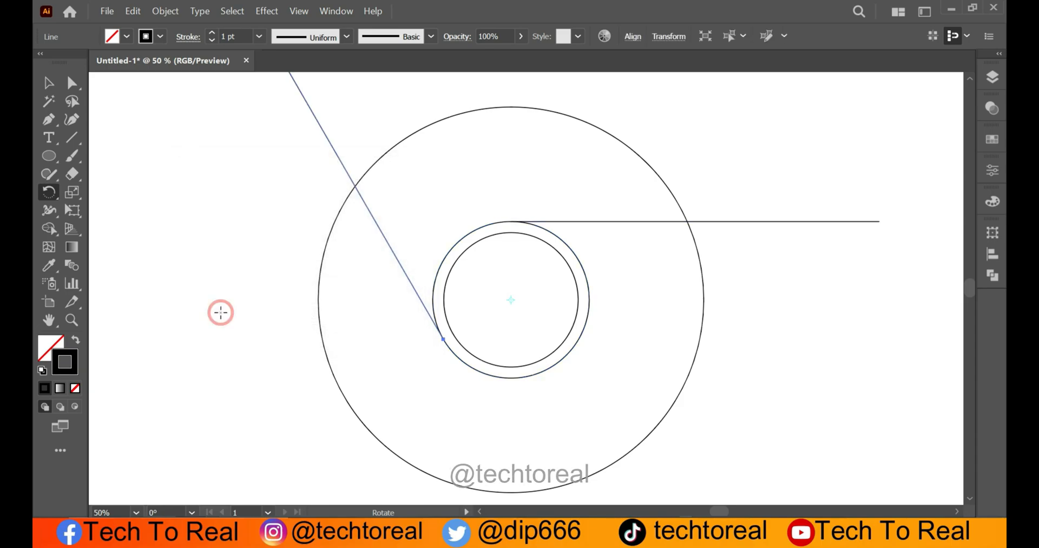
Step: Repeat the rotated-copy transformation once to add the third line around the circles, and deselect it
key(ctrl+d)
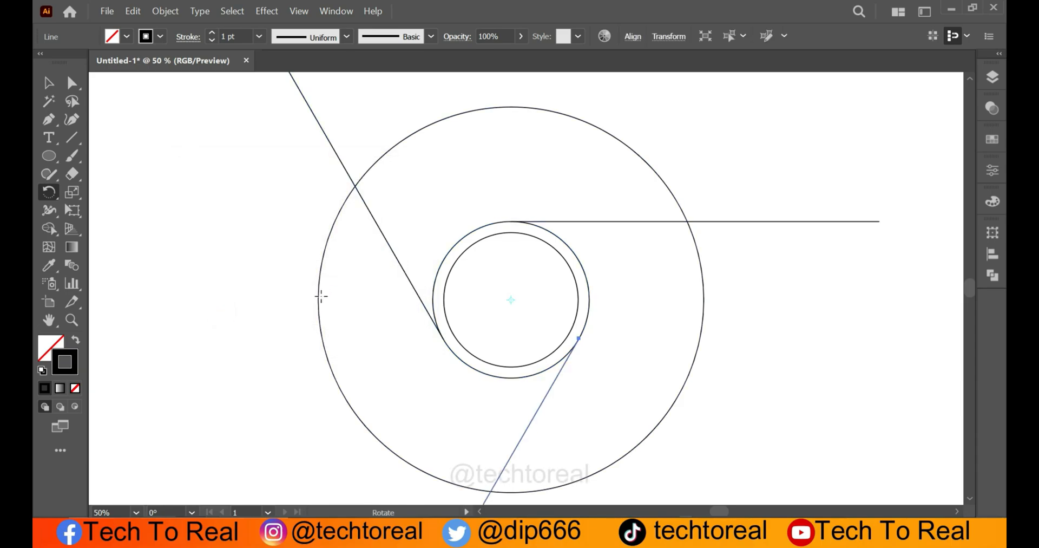
click(50, 84)
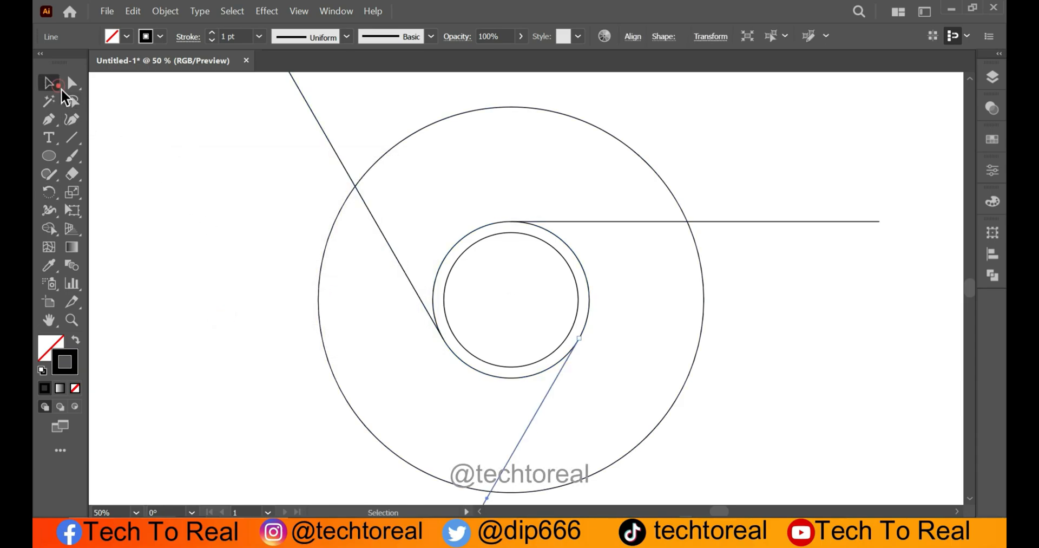
click(255, 251)
key(ctrl+minus)
click(295, 276)
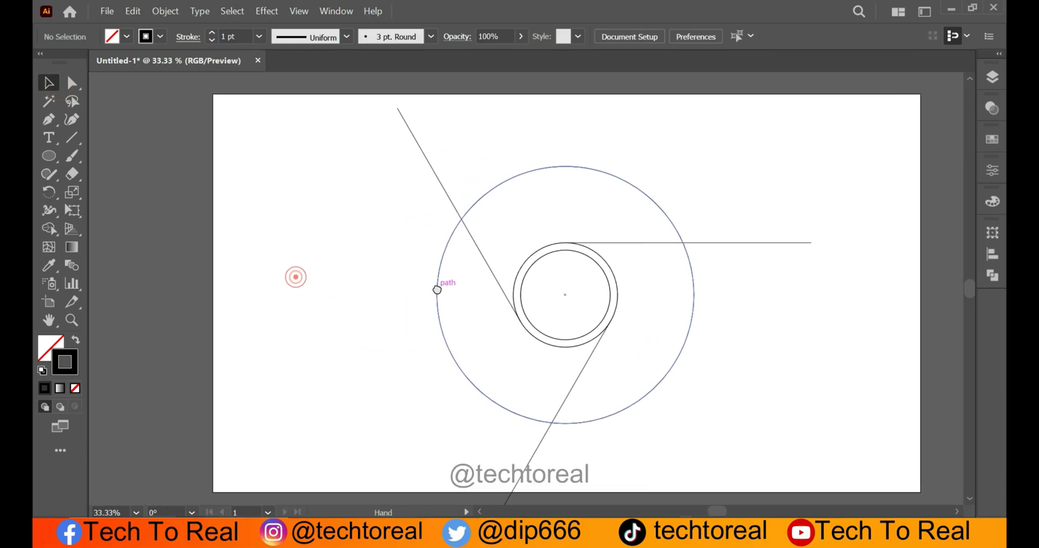
key(ctrl+plus)
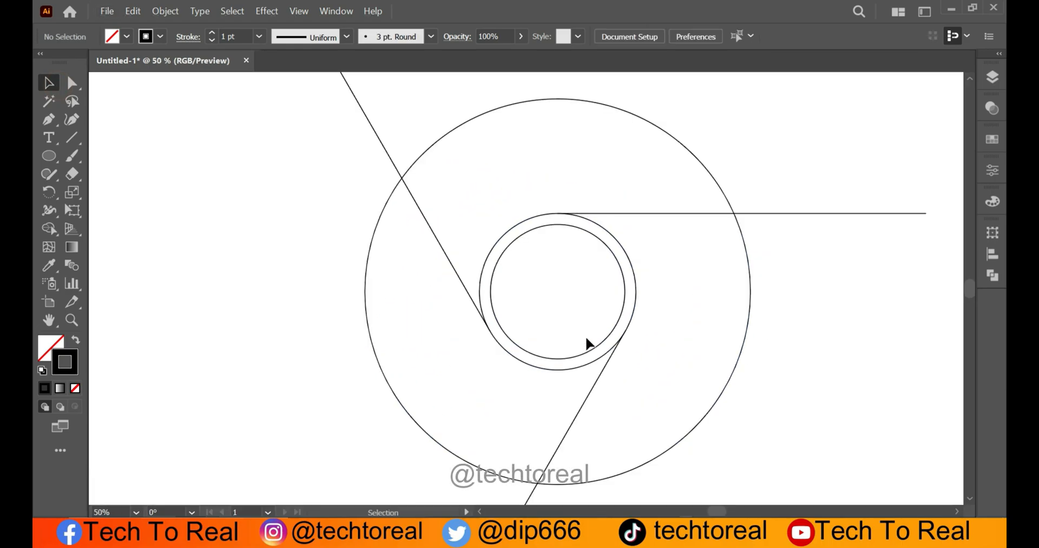
Step: Use the Shape Builder on all circles and lines to form three outer segments, the inner circle and the ring as separate regions
drag(293, 145, 861, 498)
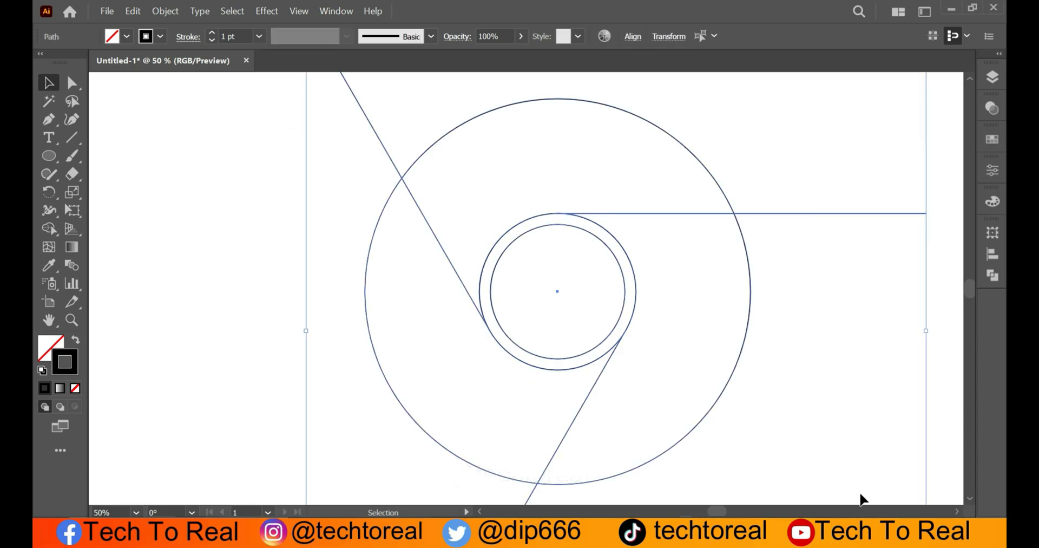
click(51, 228)
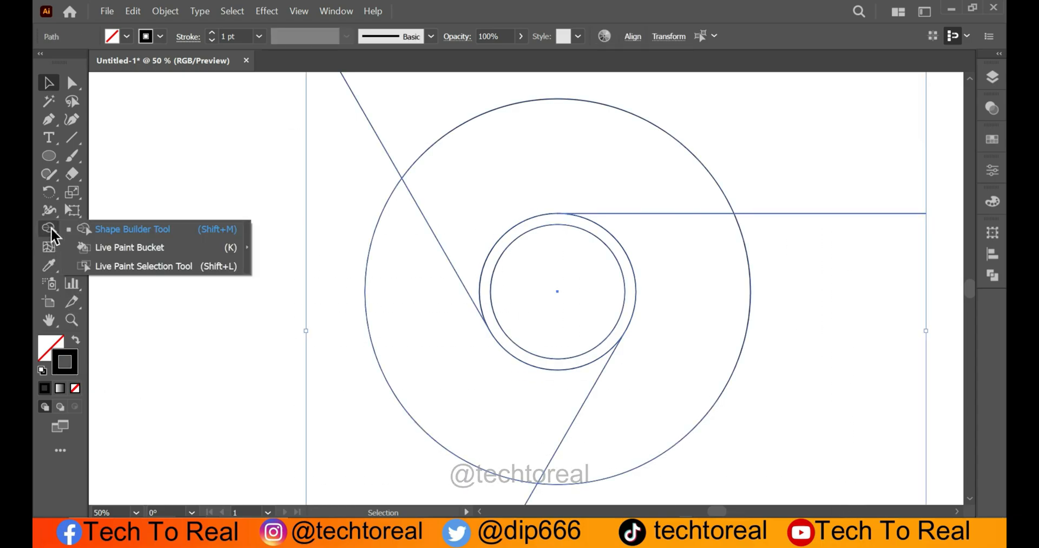
click(106, 229)
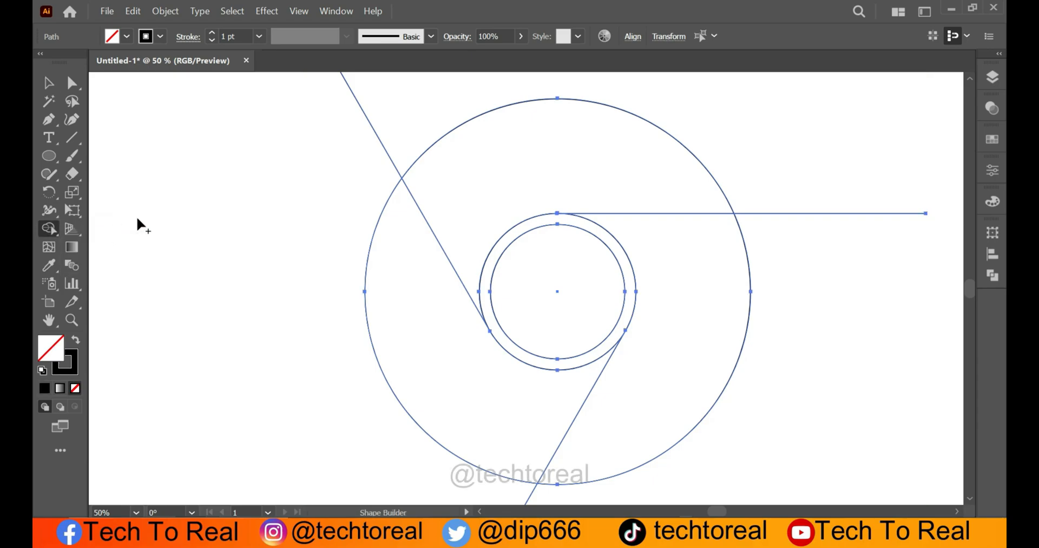
click(434, 311)
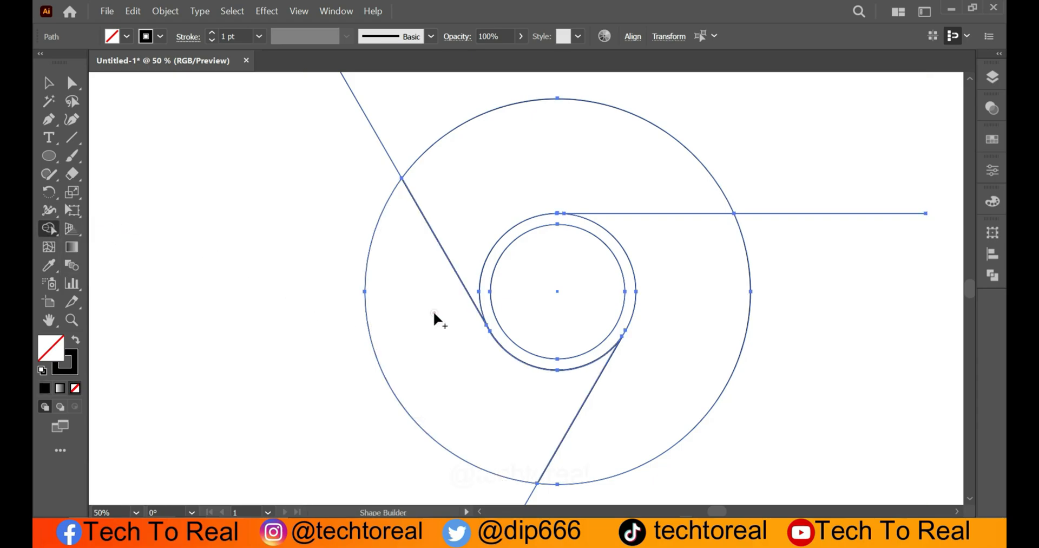
click(525, 157)
click(672, 310)
click(571, 292)
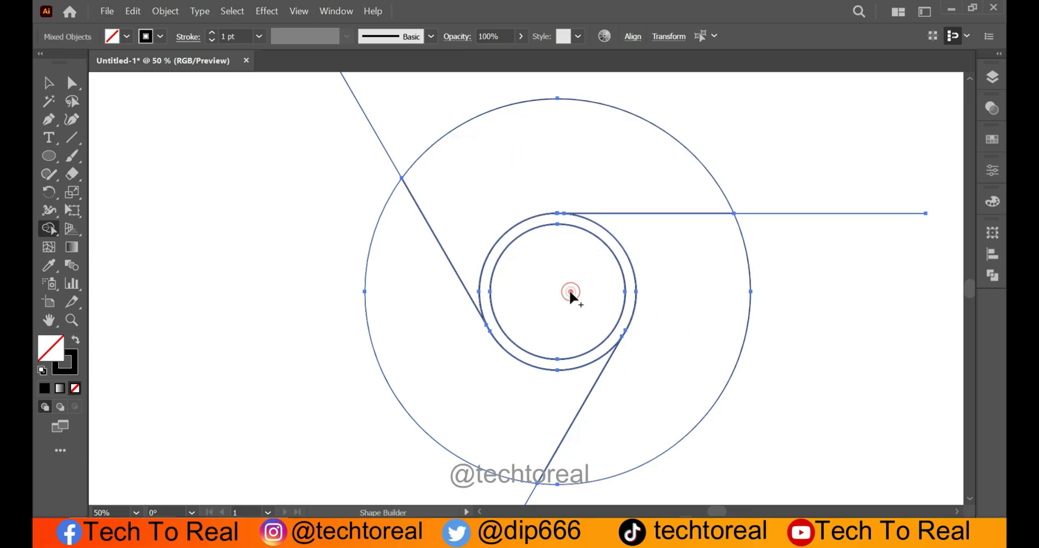
click(604, 346)
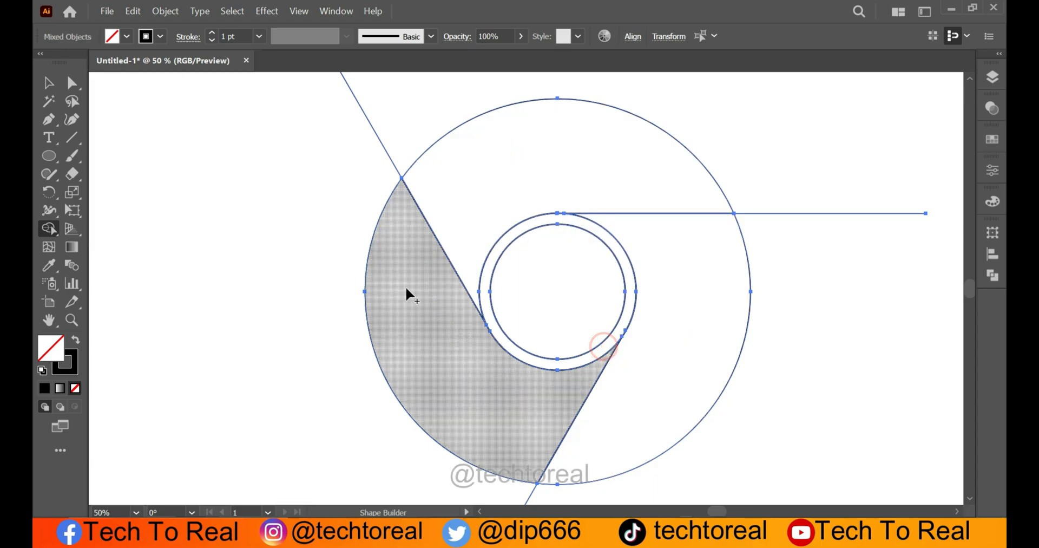
Step: Remove the three line ends that extend beyond the outer circle with the Shape Builder, and deselect the artwork
alt+click(378, 134)
alt+click(777, 213)
scroll(736, 287, down, 3)
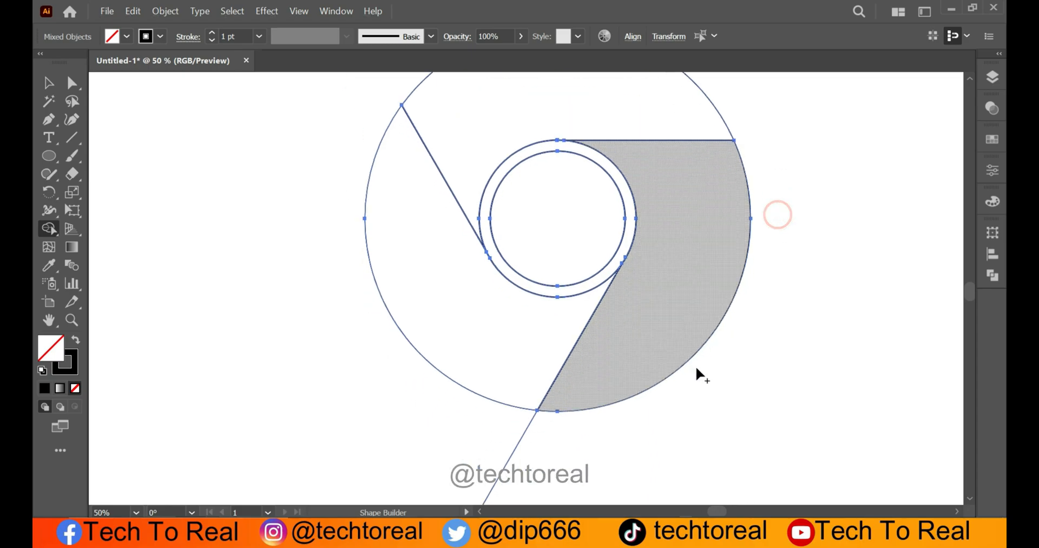
alt+click(525, 433)
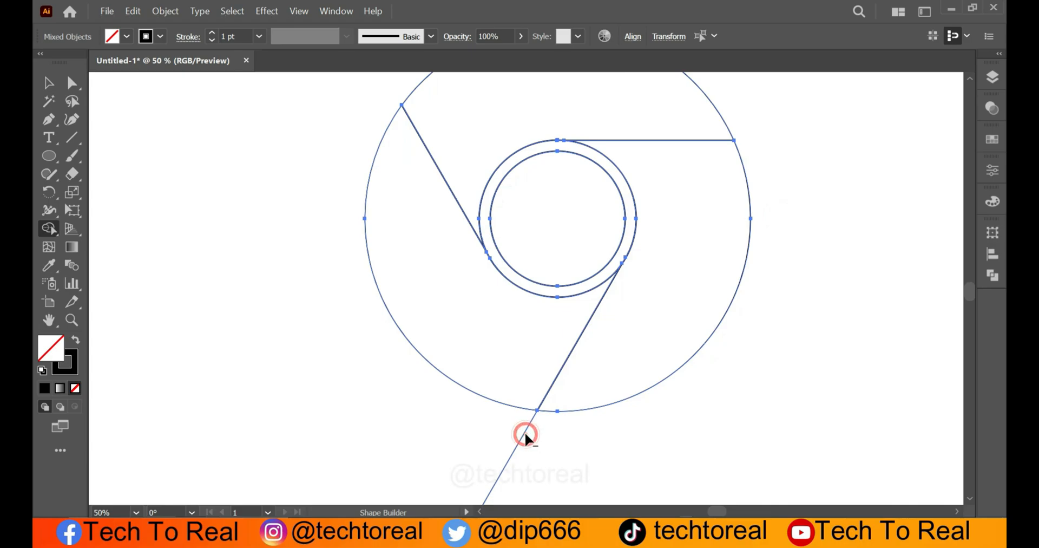
click(48, 83)
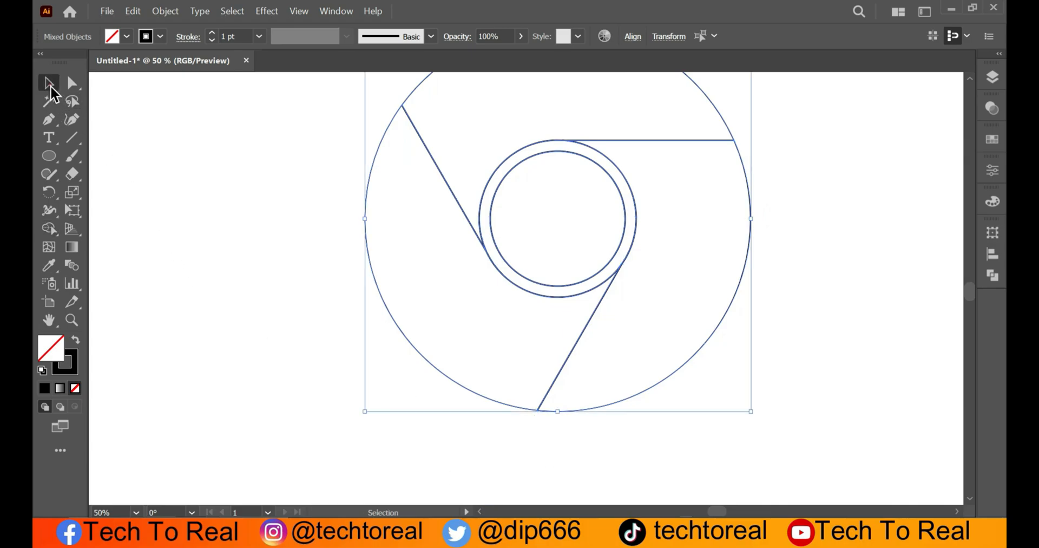
scroll(374, 263, up, 3)
click(266, 236)
Step: Paste the green, red, yellow and blue stars and place them to the right of the logo as colour samples
scroll(557, 298, up, 3)
scroll(713, 135, up, 1)
scroll(711, 145, down, 3)
drag(722, 187, 633, 236)
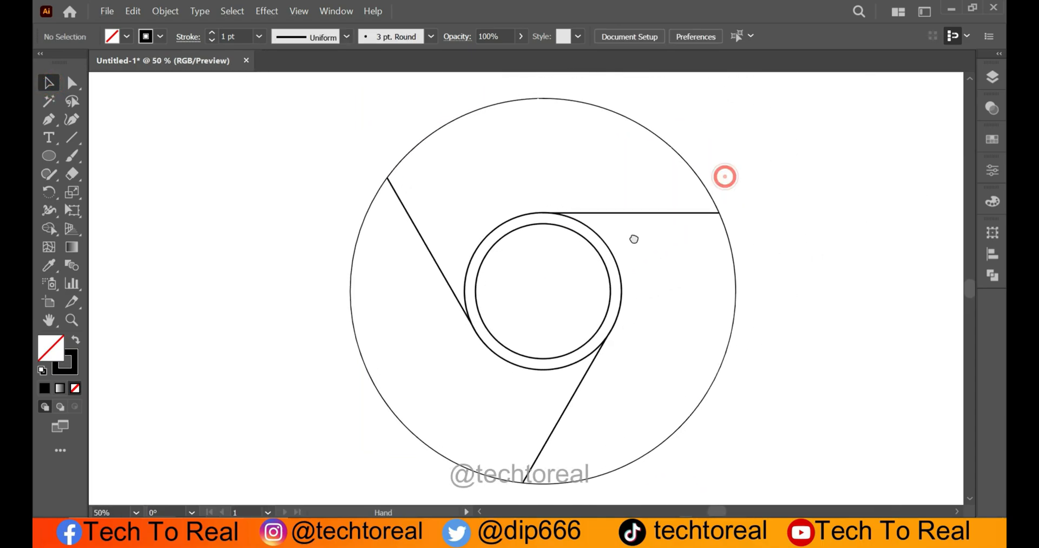
key(ctrl+v)
drag(543, 313, 908, 272)
click(753, 298)
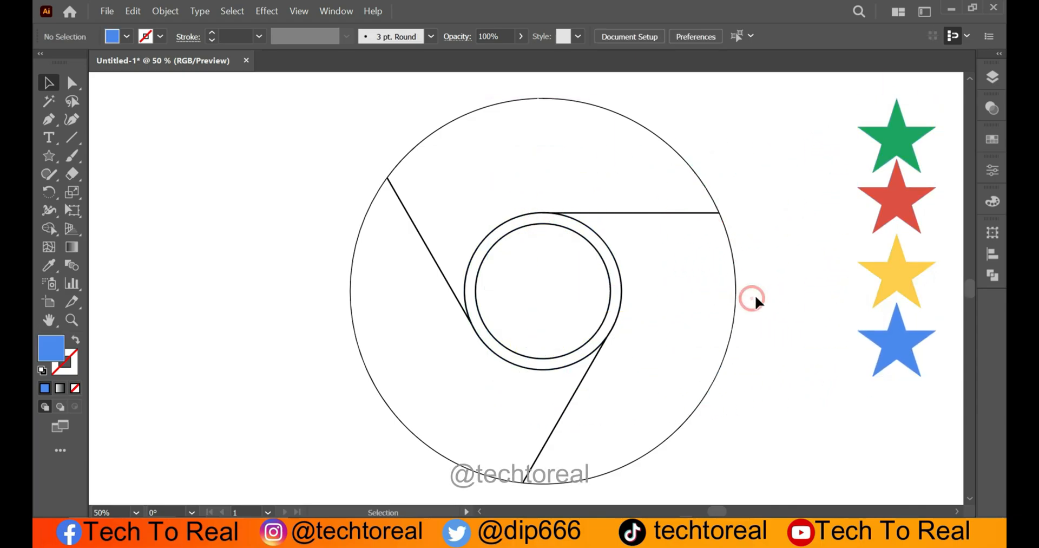
Step: Fill the upper outer segment with the red star's colour using the Eyedropper, and deselect it
drag(676, 101, 611, 152)
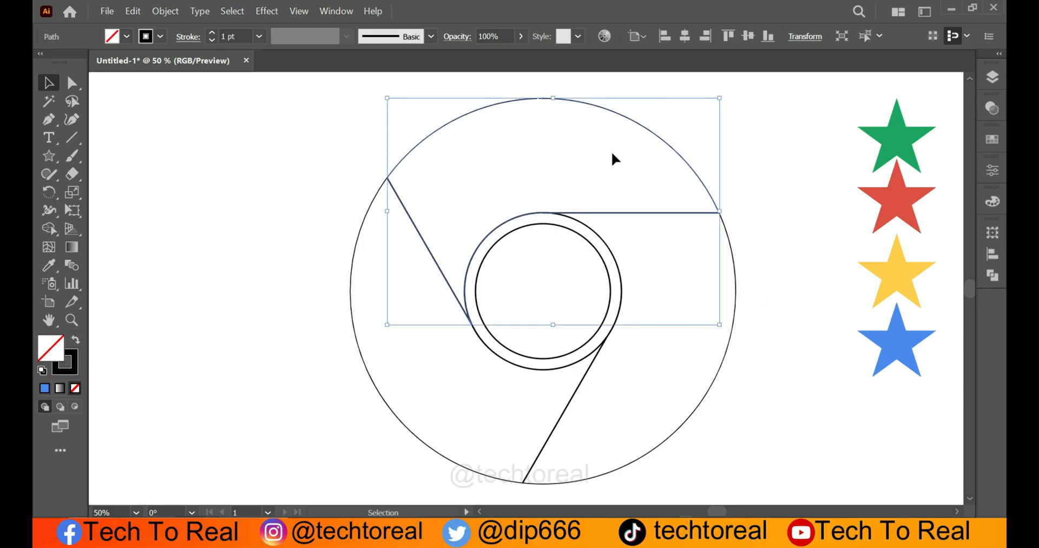
click(50, 265)
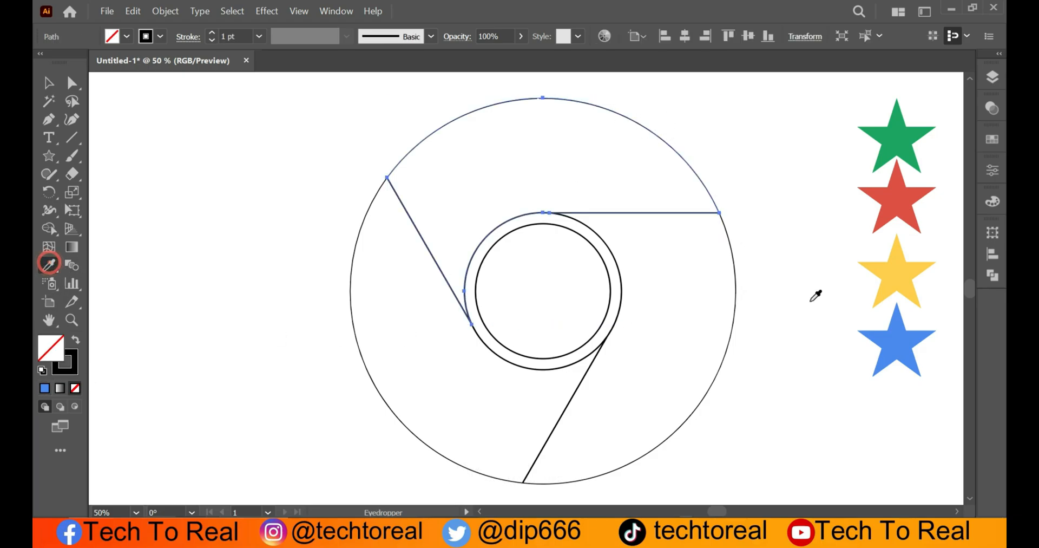
click(888, 196)
click(43, 88)
click(207, 151)
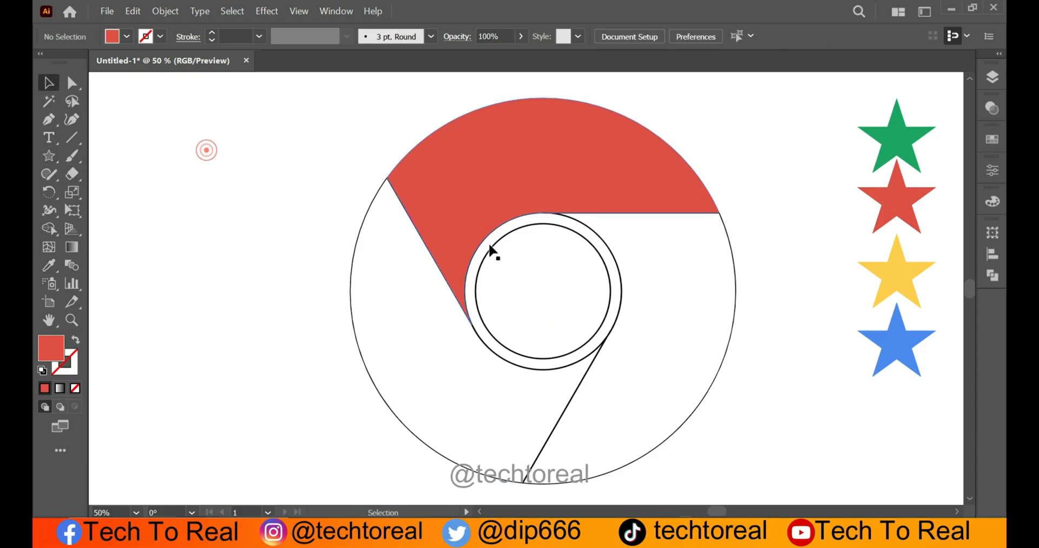
Step: Apply the yellow star's colour to the right outer segment with the Eyedropper, and deselect it
drag(776, 293, 715, 339)
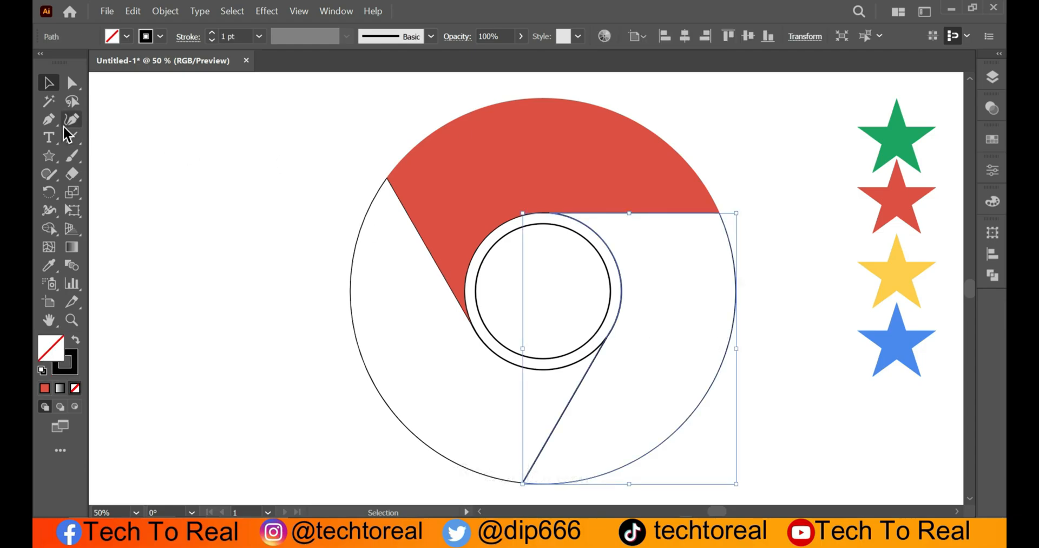
click(45, 268)
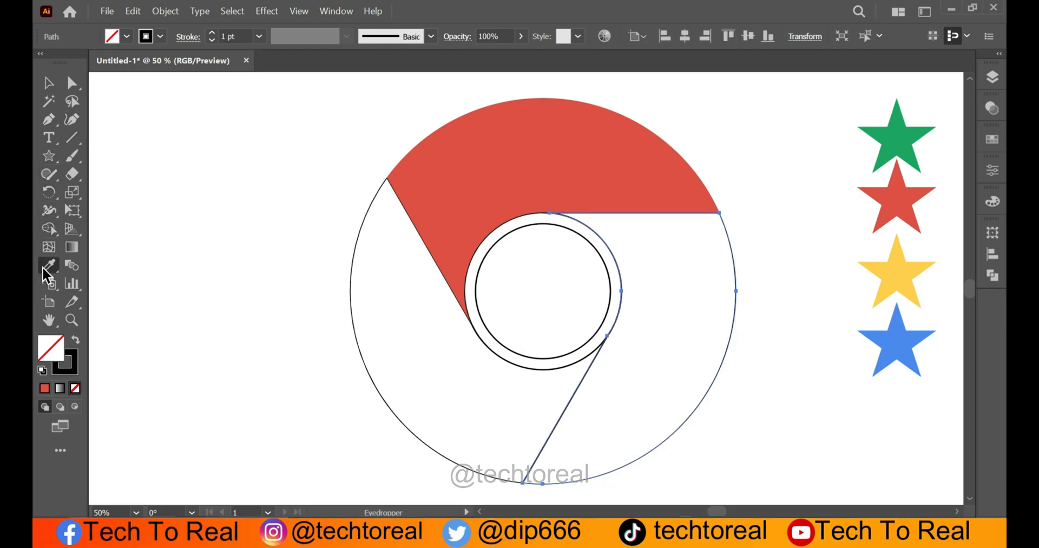
click(889, 278)
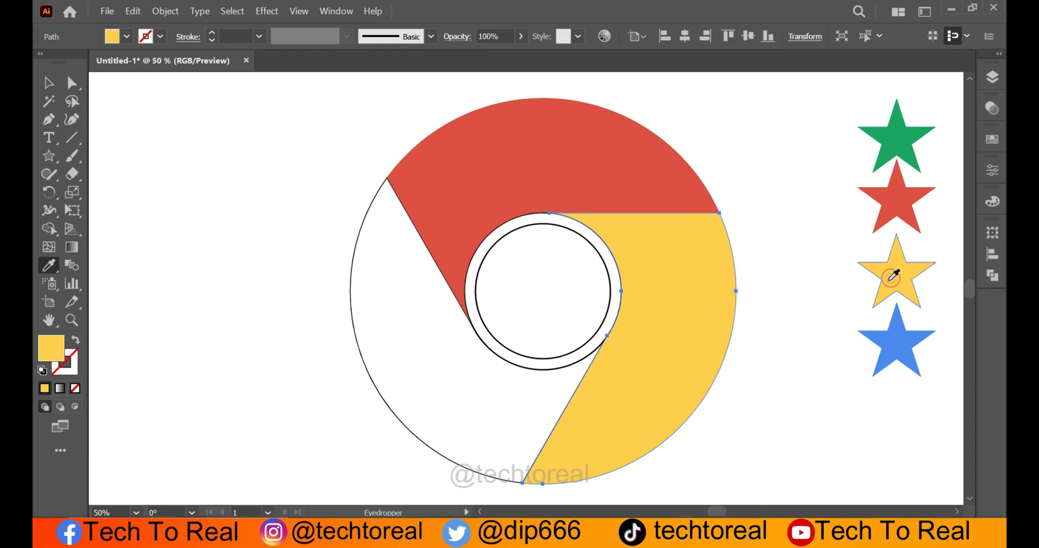
click(56, 85)
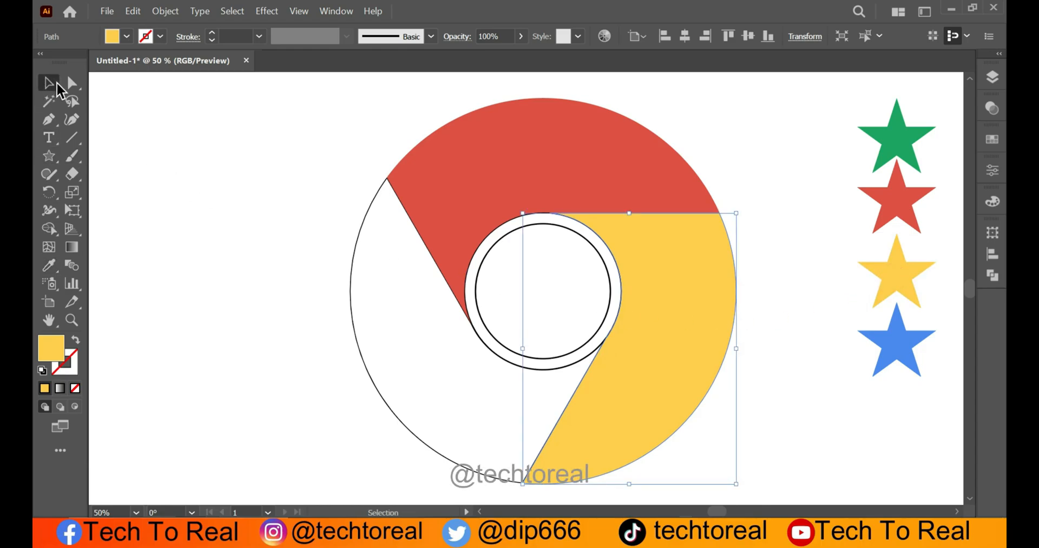
click(216, 226)
Step: Apply the green star's colour to the lower-left outer segment with the Eyedropper, and deselect it
drag(343, 297, 356, 323)
click(48, 264)
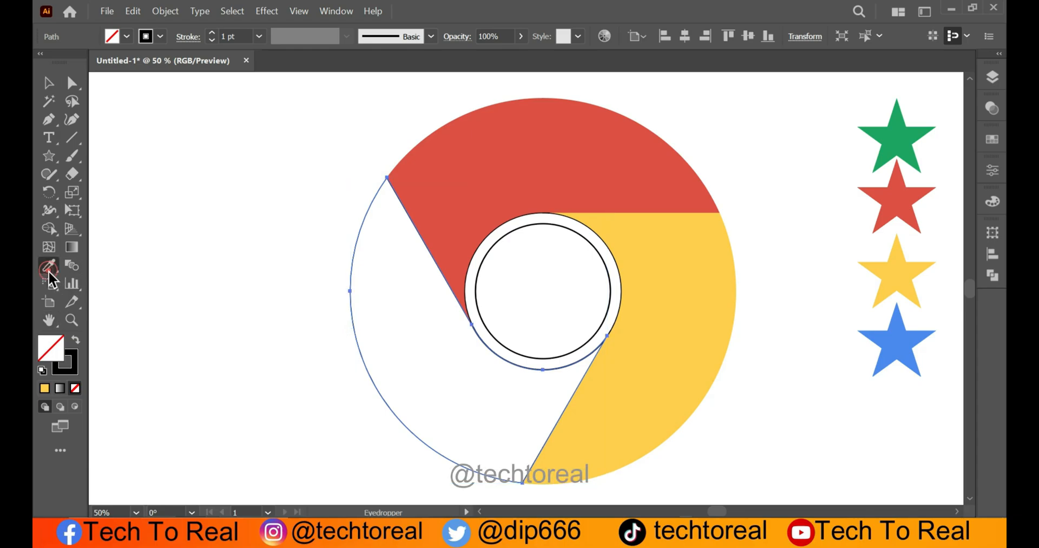
click(901, 134)
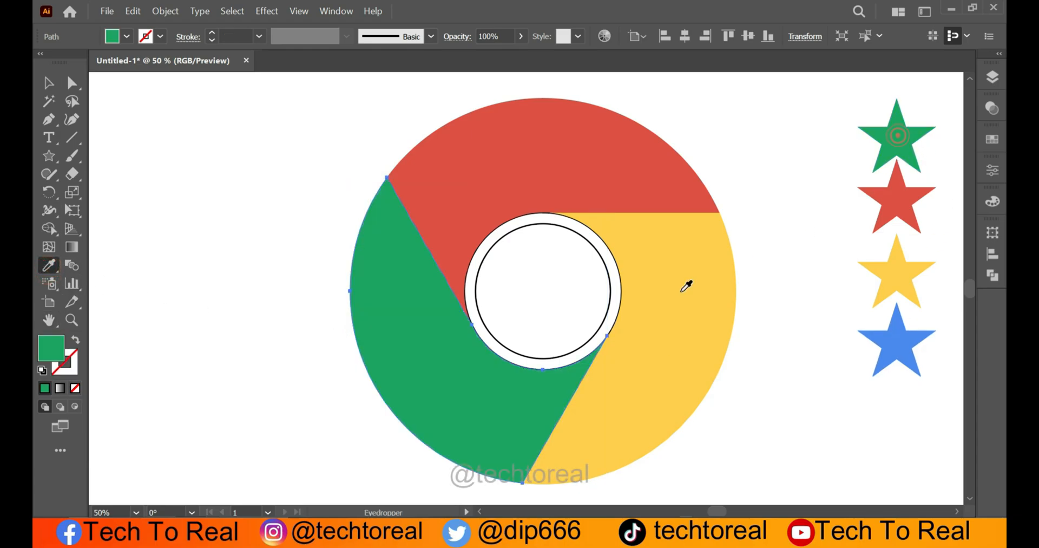
click(49, 83)
click(170, 101)
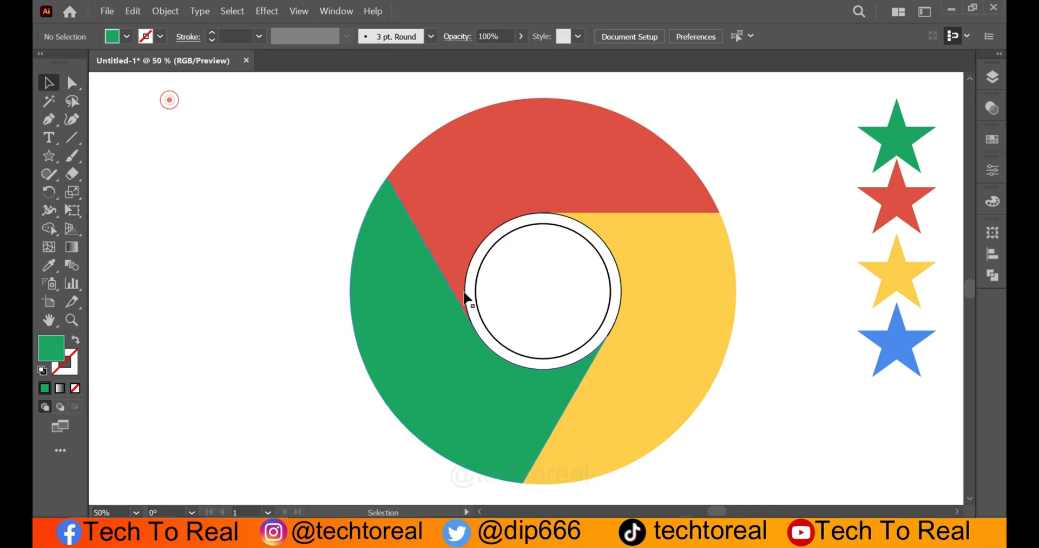
Step: Try to colour the central compound shape with the blue star's fill, and undo it
click(480, 312)
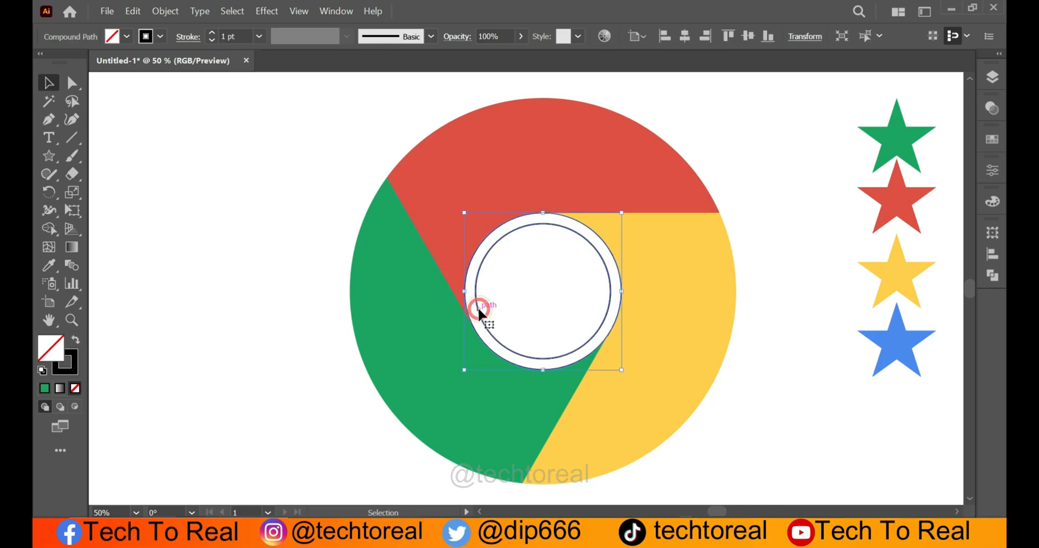
click(49, 265)
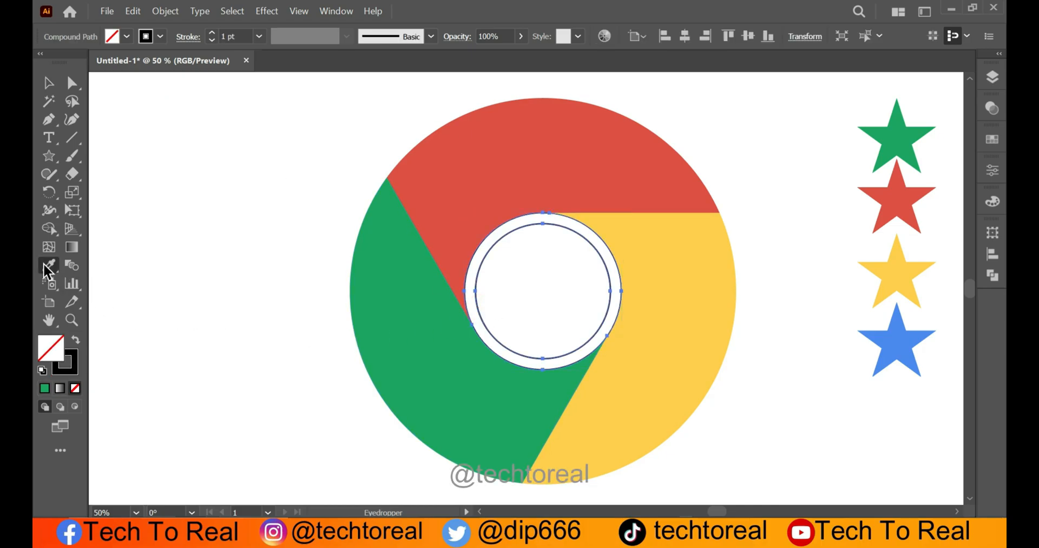
click(896, 344)
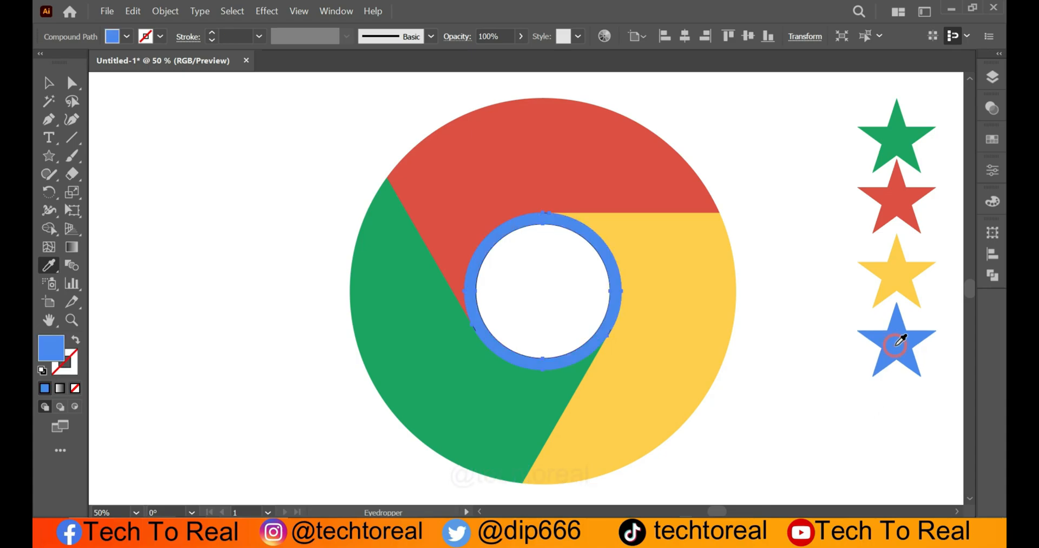
key(ctrl+z)
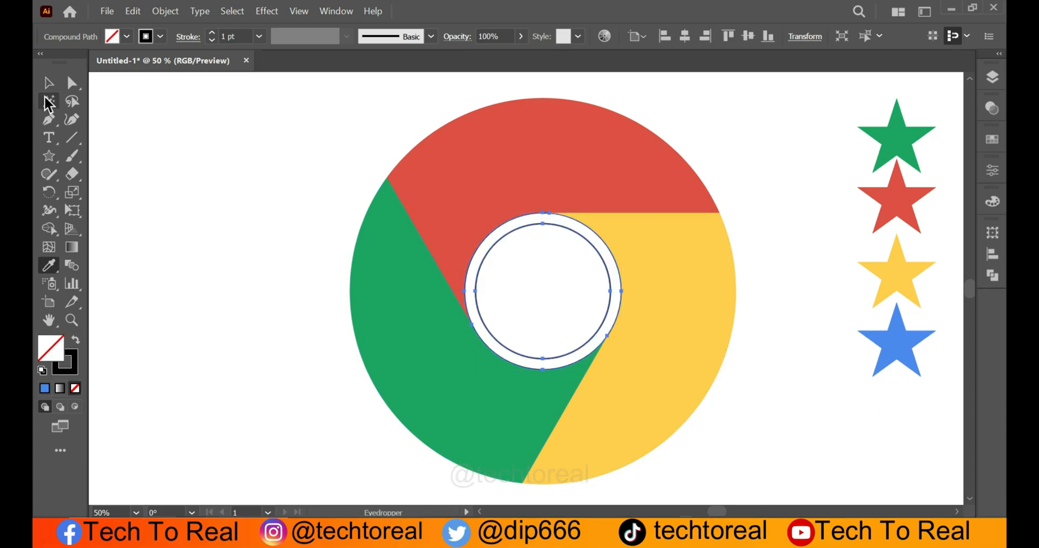
click(46, 89)
click(301, 184)
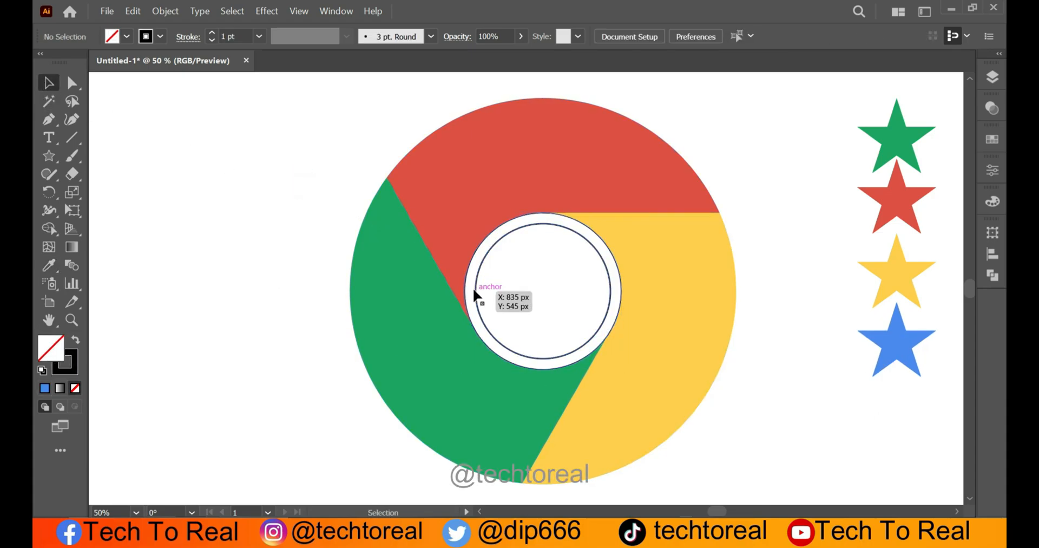
Step: Build the inner circle as a shape separate from its surrounding ring with the Shape Builder, and deselect everything
click(477, 292)
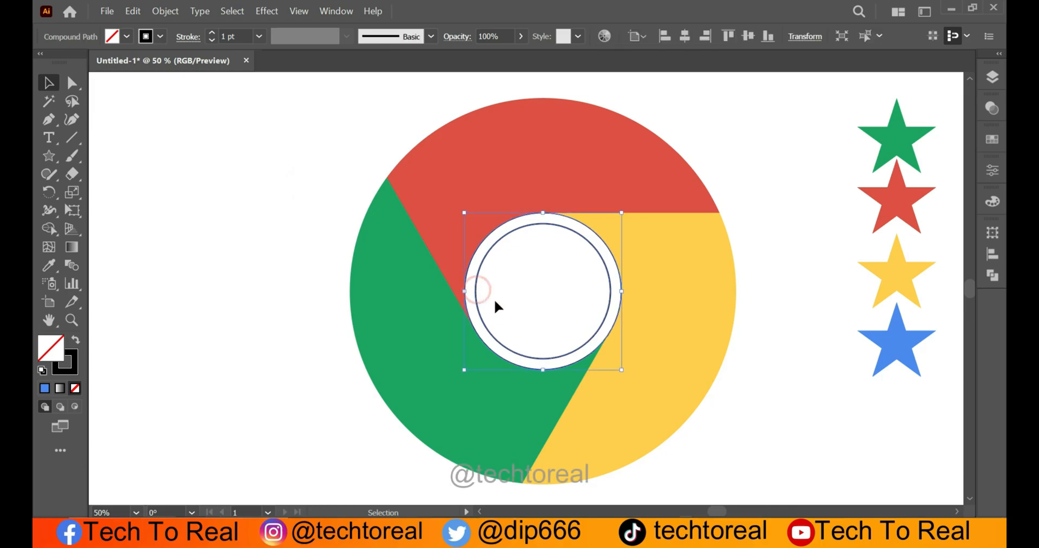
key(ctrl+equal)
key(ctrl+equal)
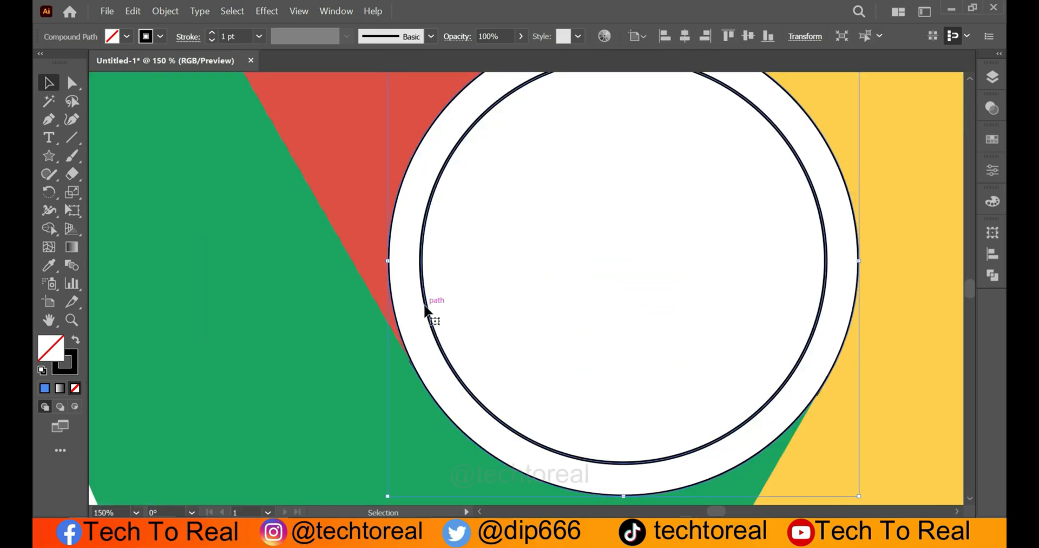
scroll(425, 306, down, 3)
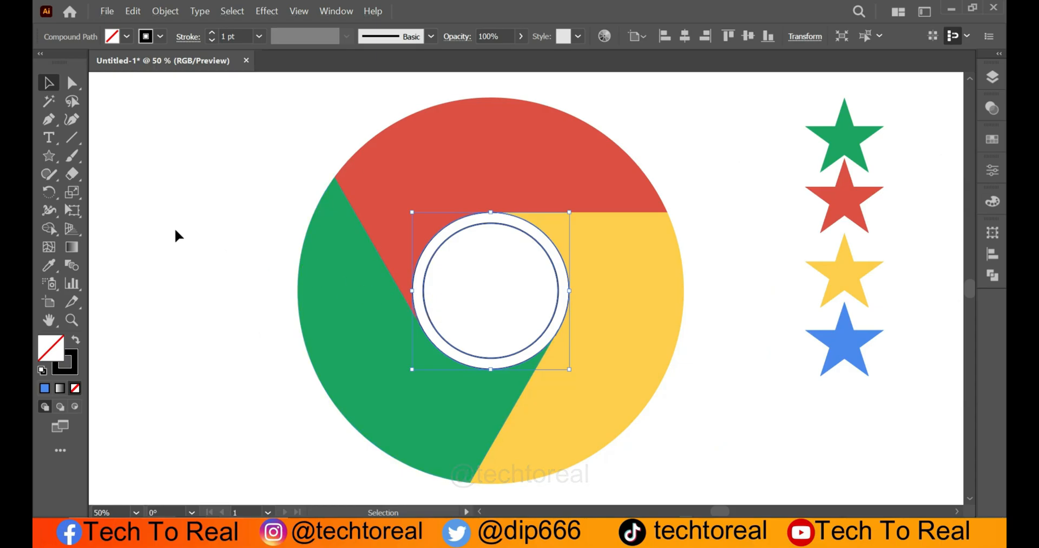
key(ctrl+a)
click(48, 228)
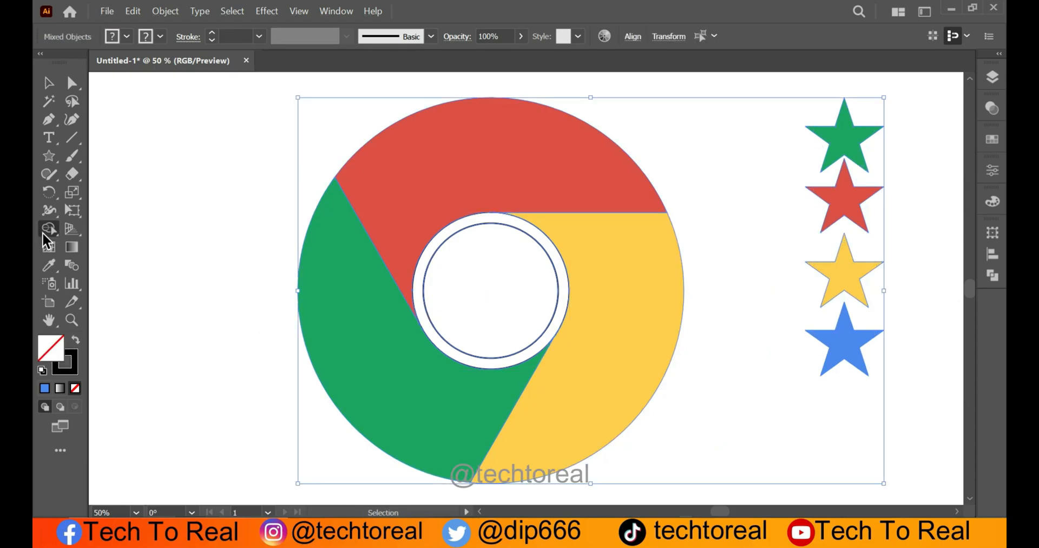
click(541, 300)
click(506, 285)
click(506, 286)
click(48, 83)
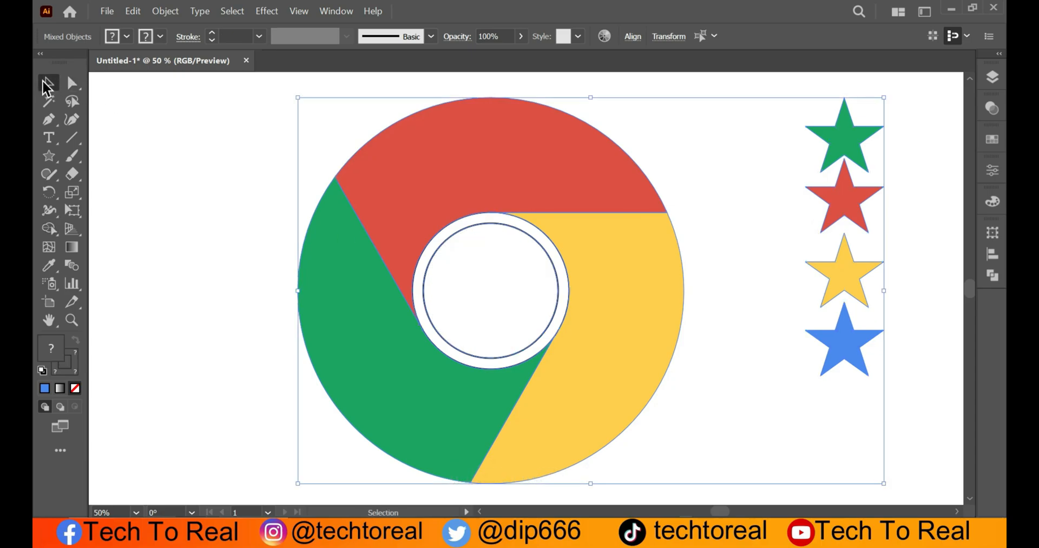
click(148, 107)
Step: Fill the inner circle with the blue star's colour using the Eyedropper, and deselect it
click(425, 286)
click(49, 265)
click(840, 361)
click(49, 82)
click(211, 122)
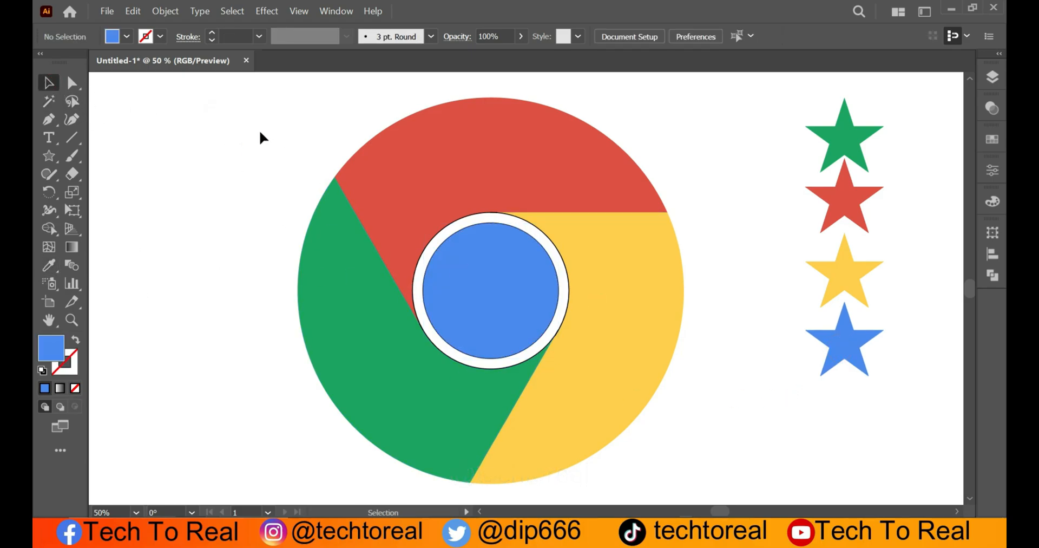
Step: Set the stroke of all the logo's shapes to none, and deselect them
drag(221, 97, 723, 445)
click(160, 36)
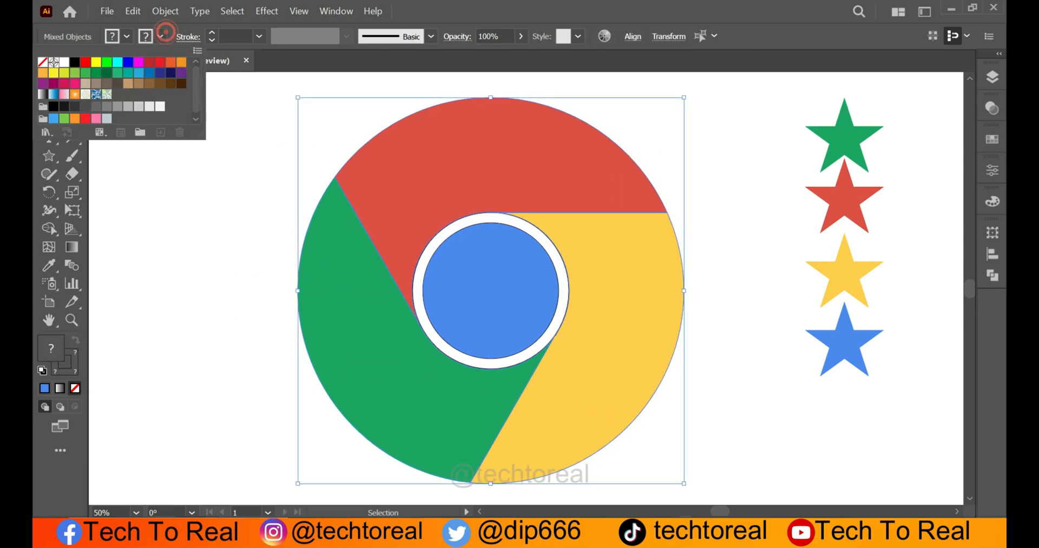
click(42, 62)
click(196, 240)
click(245, 233)
Step: Delete the four coloured sample stars beside the logo
scroll(252, 229, down, 1)
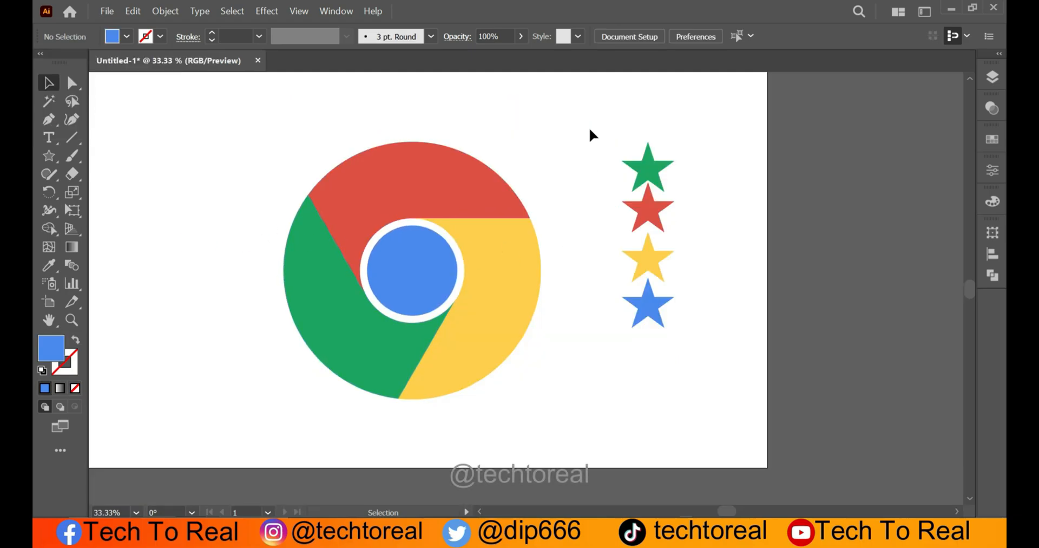
drag(666, 301, 683, 362)
key(Delete)
Step: Select all of the logo's shapes and group them
drag(363, 279, 467, 333)
drag(351, 195, 604, 418)
right_click(543, 327)
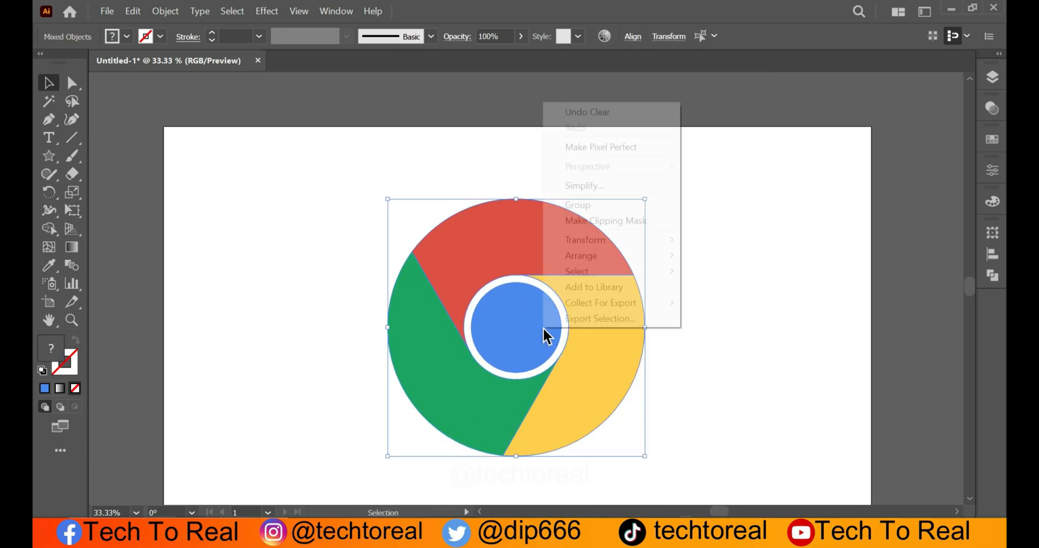
click(578, 207)
Step: Scale the grouped logo down proportionally about its centre to about half its size, and deselect it
drag(647, 455, 583, 411)
scroll(526, 368, up, 2)
scroll(526, 369, up, 1)
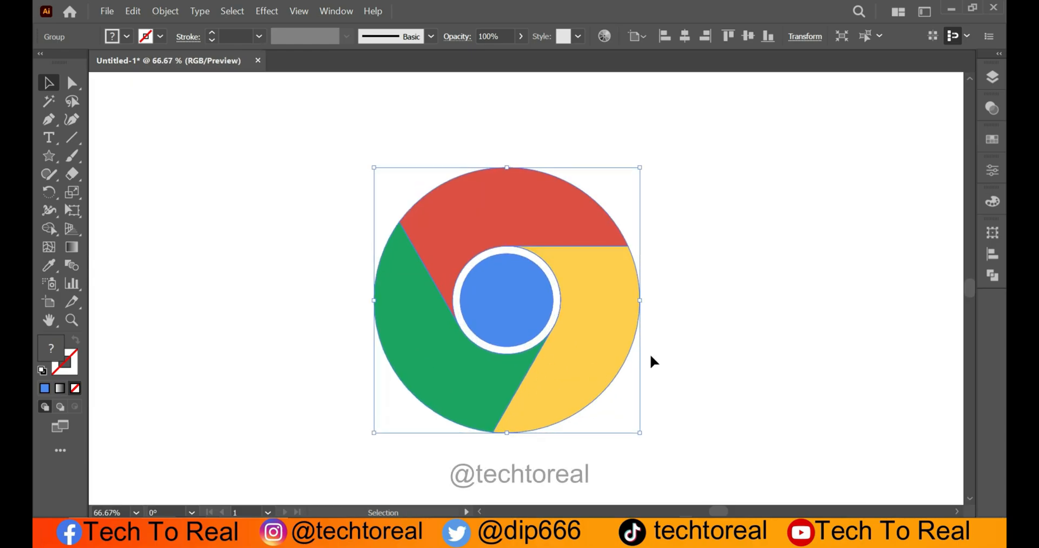
scroll(558, 342, up, 1)
scroll(494, 343, down, 1)
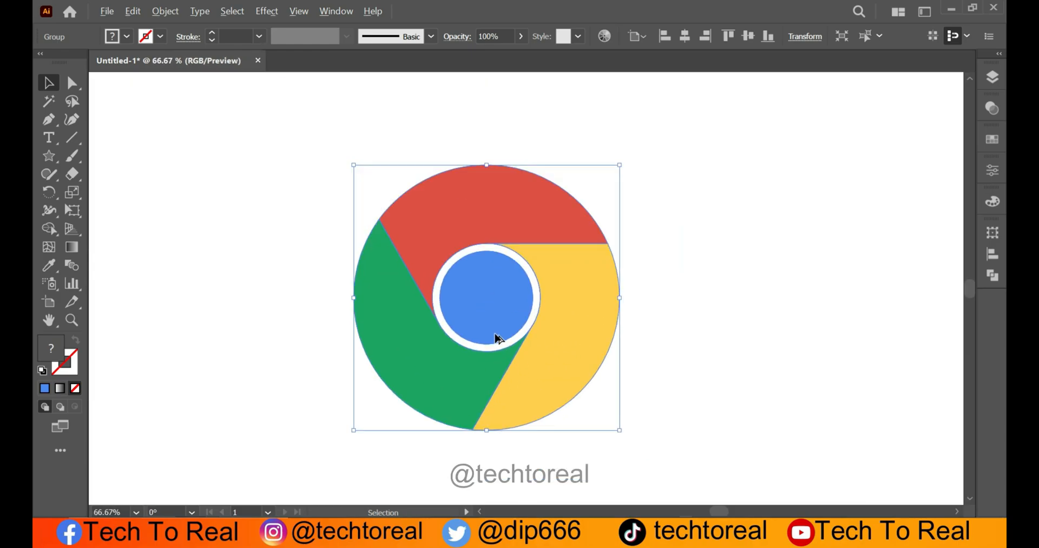
click(709, 331)
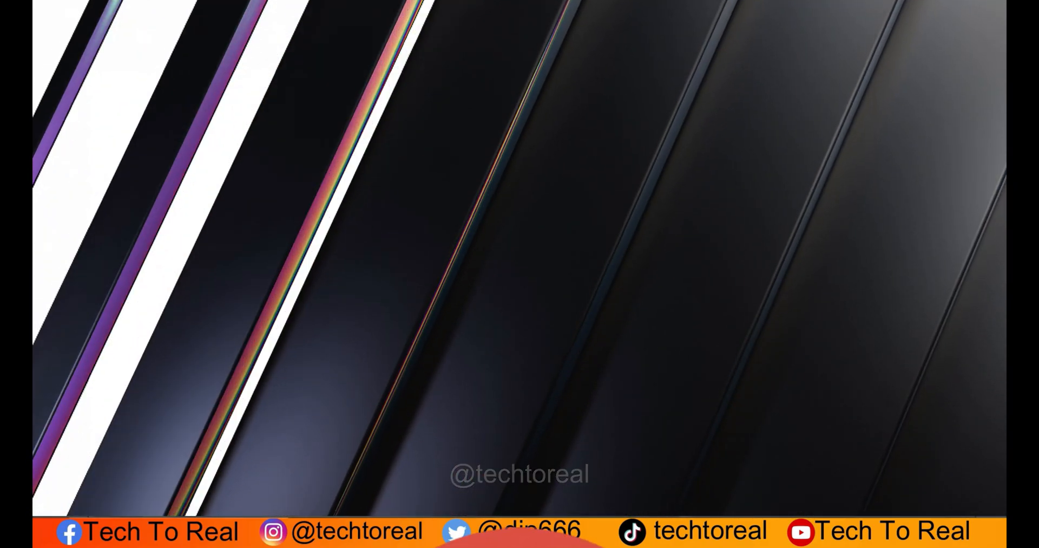